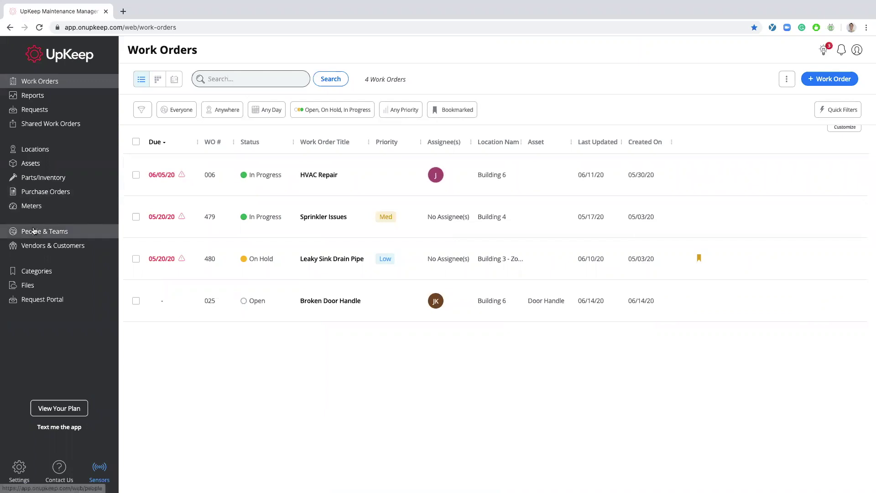
# - Open the Request Portal page from the left sidebar
pyautogui.click(49, 303)
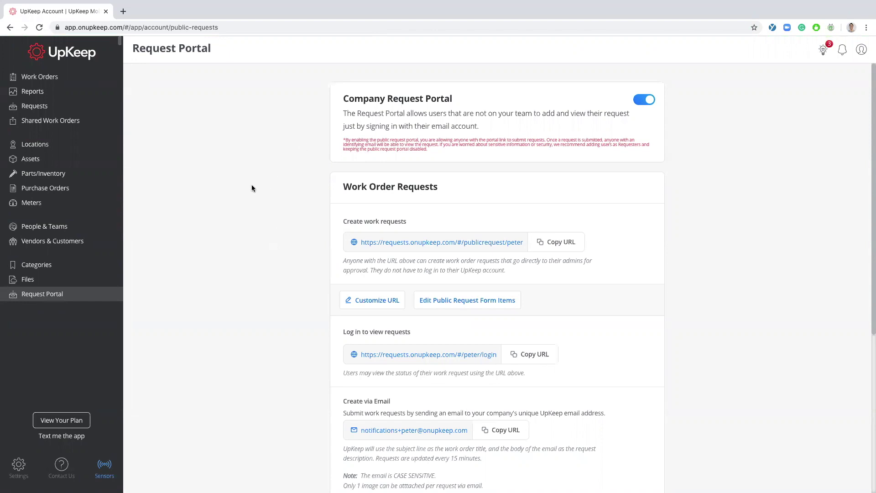
# - Turn the Company Request Portal off and back on so it stays enabled
pyautogui.scroll(-1, 252, 188)
pyautogui.scroll(1, 252, 188)
pyautogui.moveTo(516, 268); pyautogui.dragTo(342, 259)
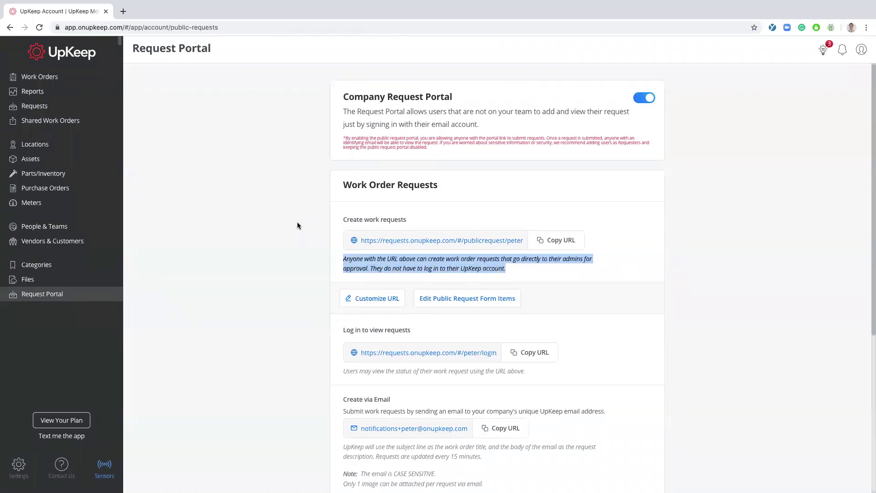
pyautogui.scroll(-1, 363, 226)
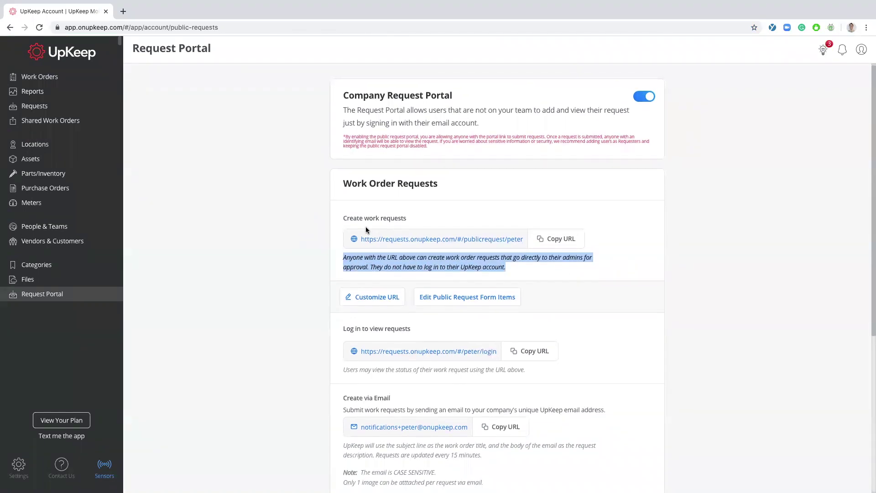
pyautogui.click(283, 232)
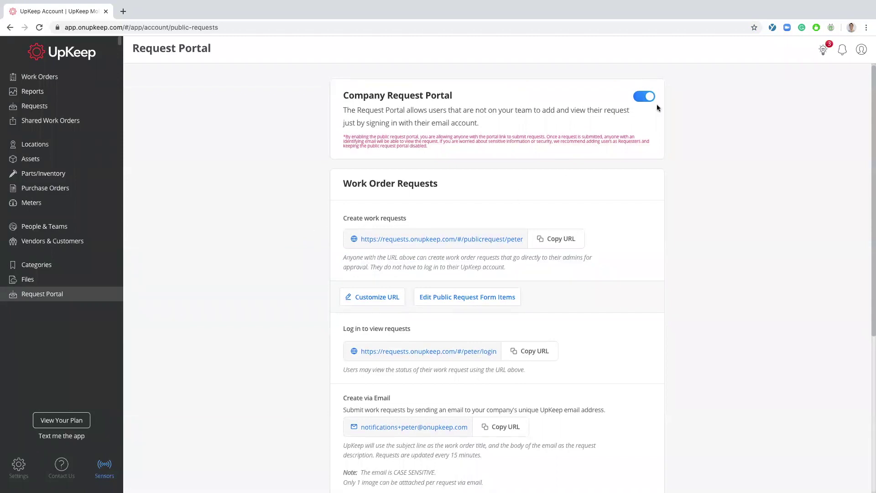
pyautogui.click(644, 97)
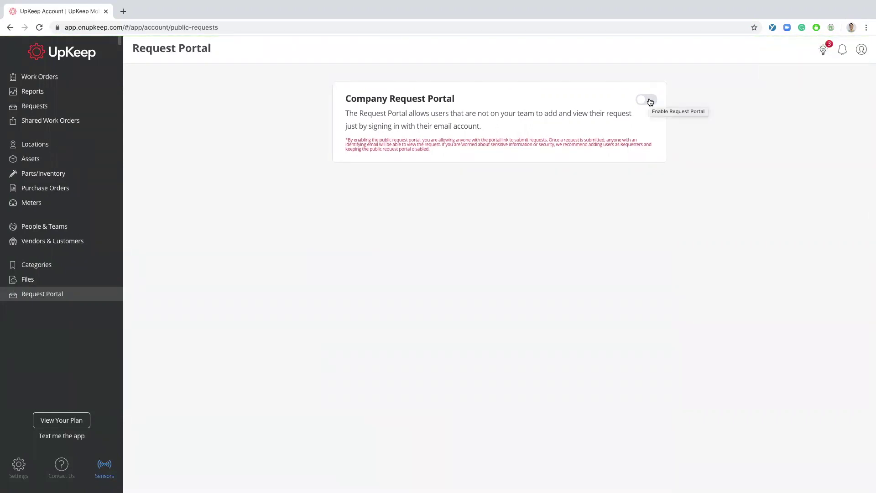
pyautogui.click(648, 100)
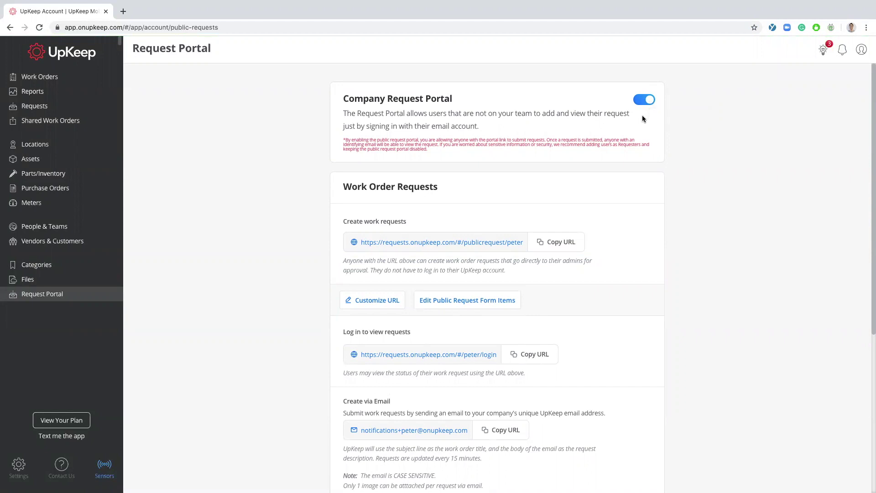
# - Open the Create work requests link in a new tab
pyautogui.scroll(-3, 642, 115)
pyautogui.scroll(-3, 645, 119)
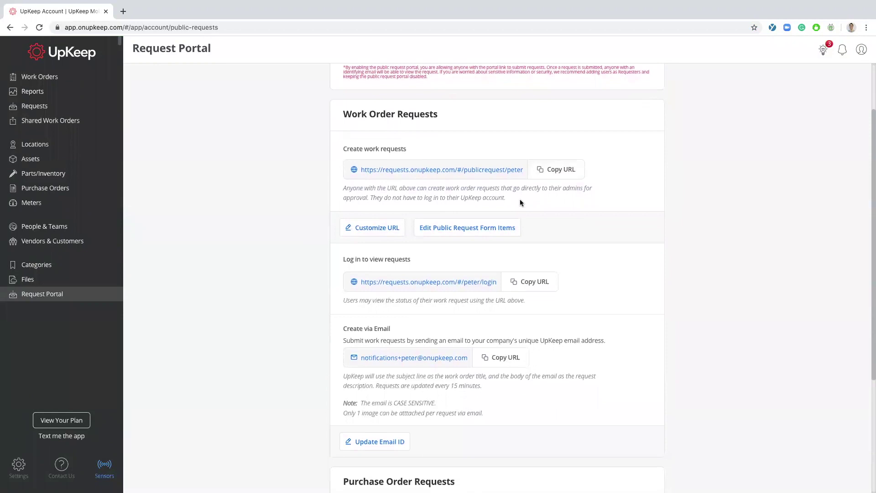
pyautogui.moveTo(520, 201); pyautogui.dragTo(345, 114)
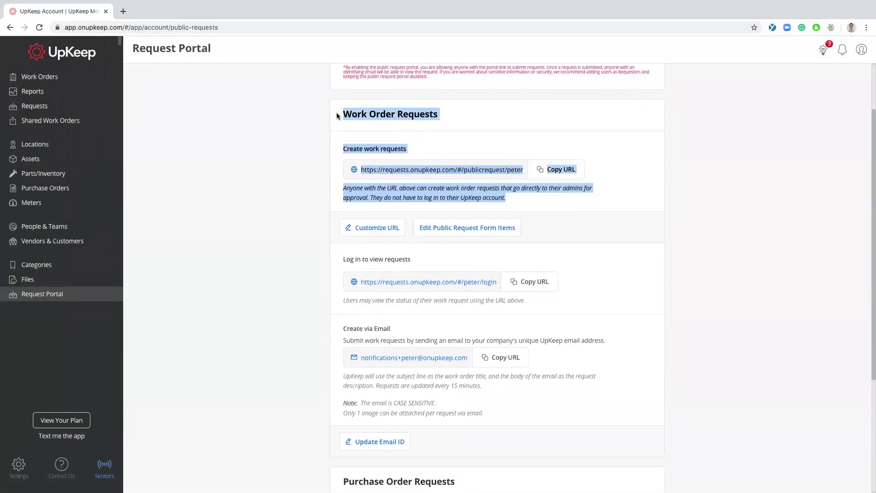
pyautogui.click(267, 145)
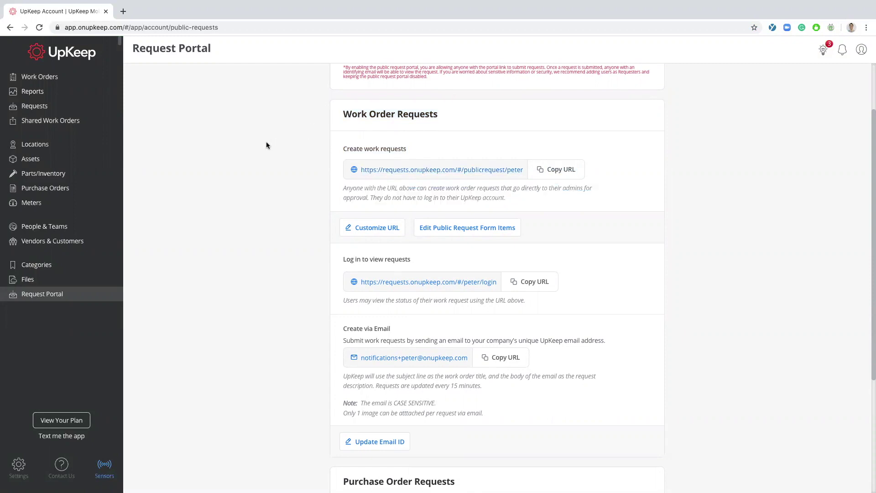
pyautogui.click(408, 169)
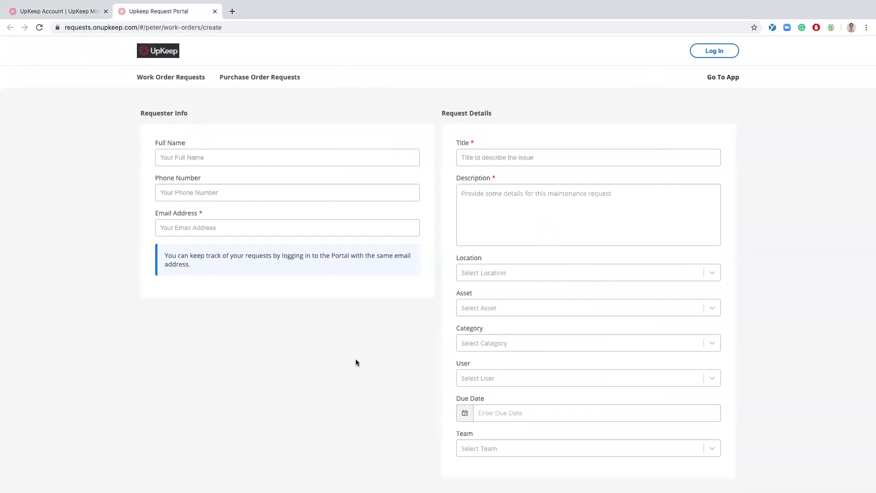
# - Look over the public work request form, then go back to the UpKeep Account tab
pyautogui.scroll(-4, 356, 362)
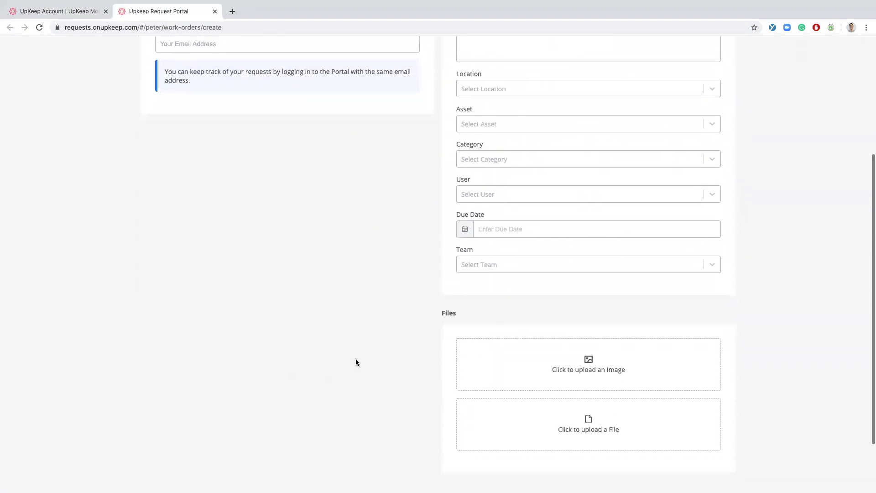
pyautogui.scroll(-1, 356, 362)
pyautogui.scroll(3, 356, 363)
pyautogui.scroll(2, 356, 362)
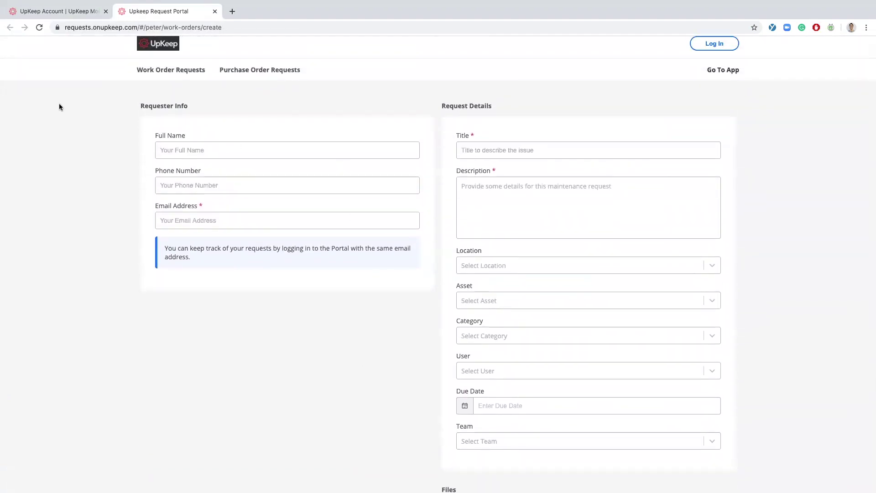
pyautogui.click(75, 14)
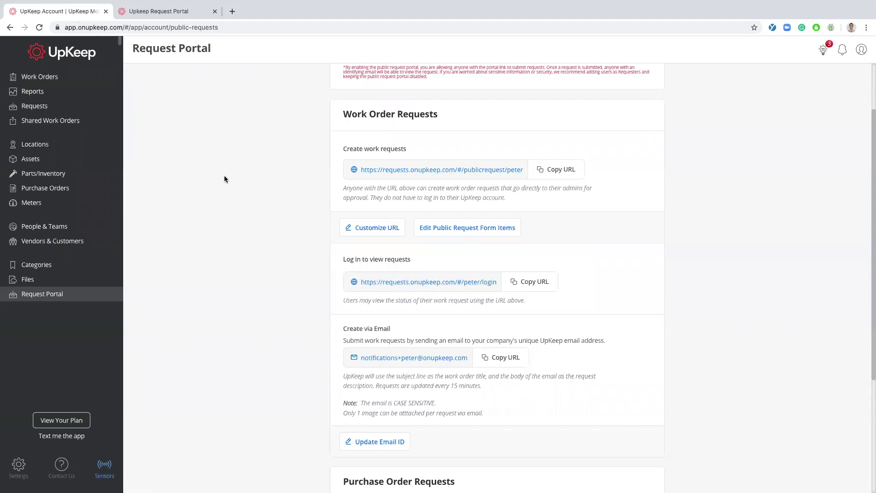
# - Rename the portal URL to 'portal' after 'test' is rejected, then open the form items editor
pyautogui.click(369, 228)
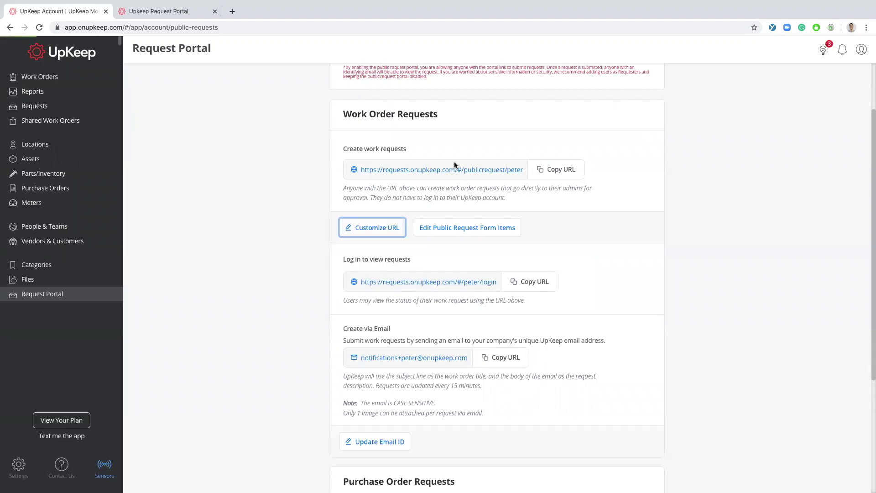
pyautogui.doubleClick(499, 101)
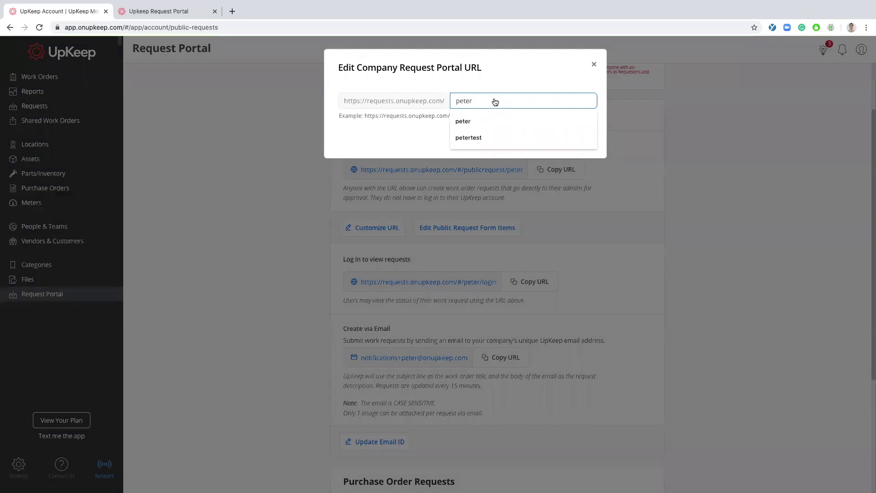
pyautogui.doubleClick(485, 101)
pyautogui.write('test')
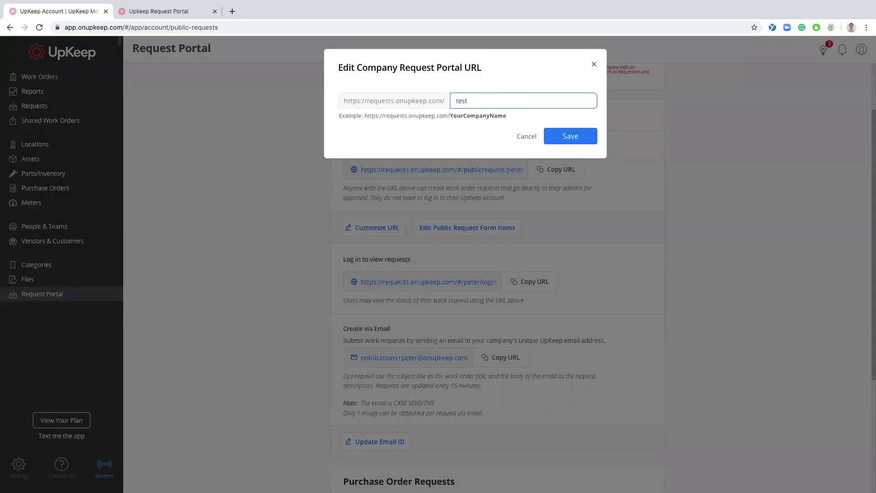
pyautogui.click(585, 136)
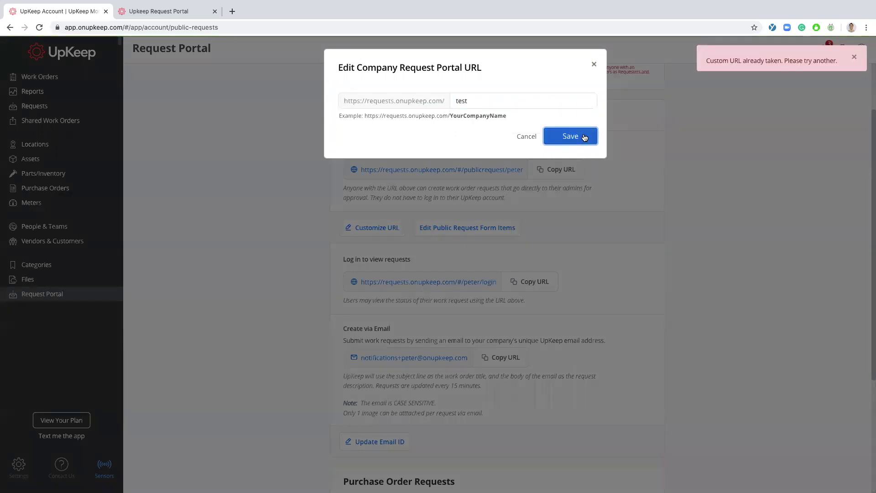
pyautogui.doubleClick(510, 105)
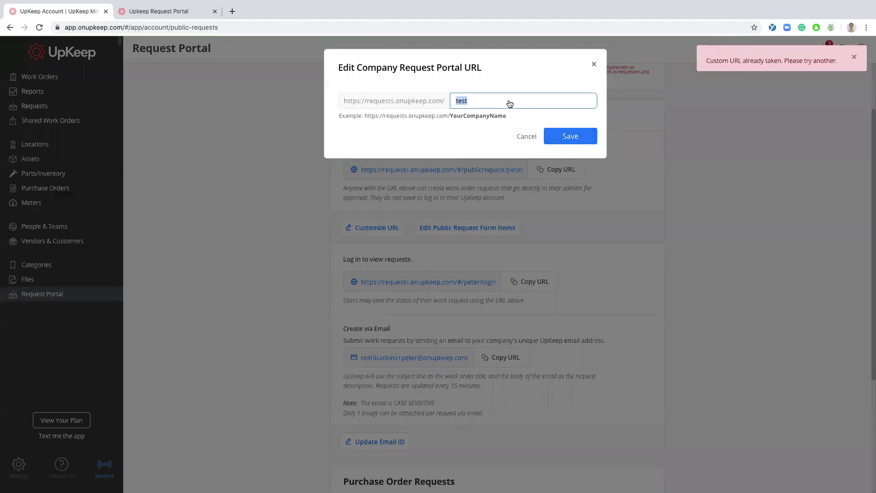
pyautogui.write('portal')
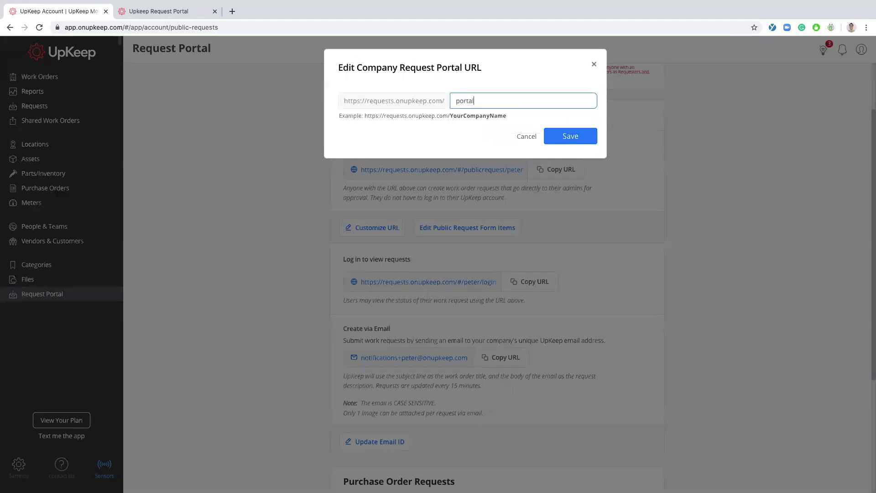
pyautogui.click(579, 134)
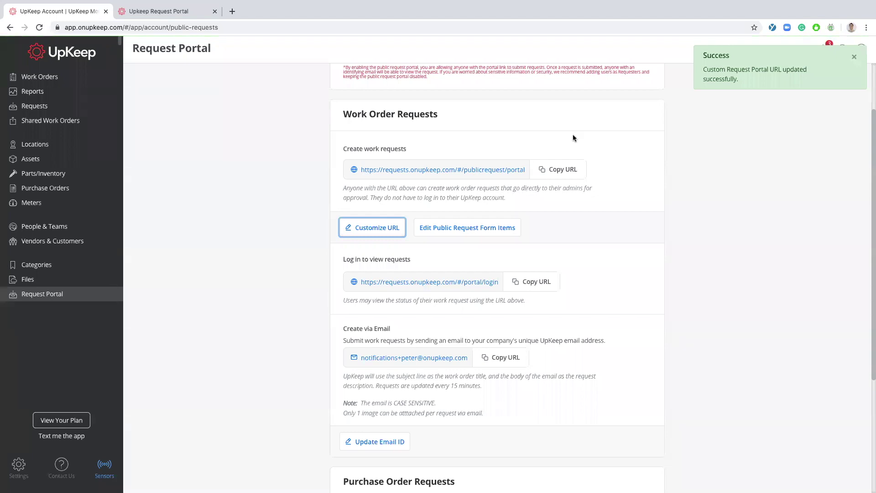
pyautogui.click(489, 231)
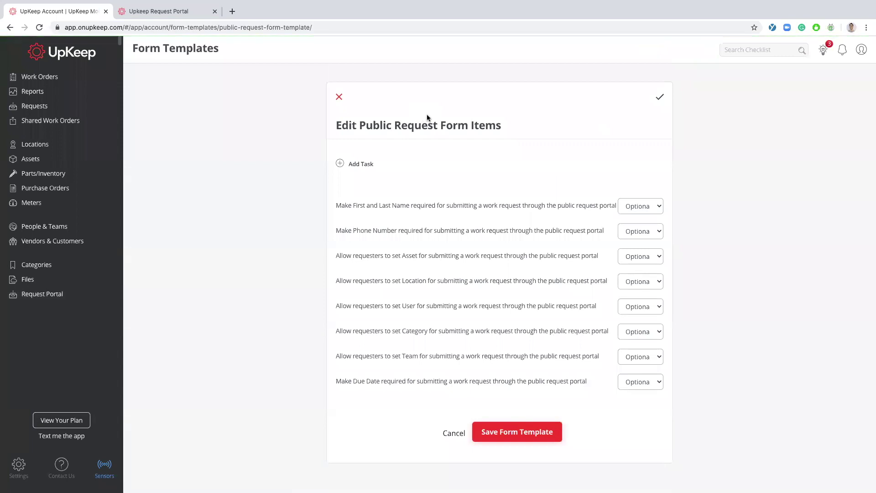
# - Add an optional Address text question to the public request form
pyautogui.click(356, 166)
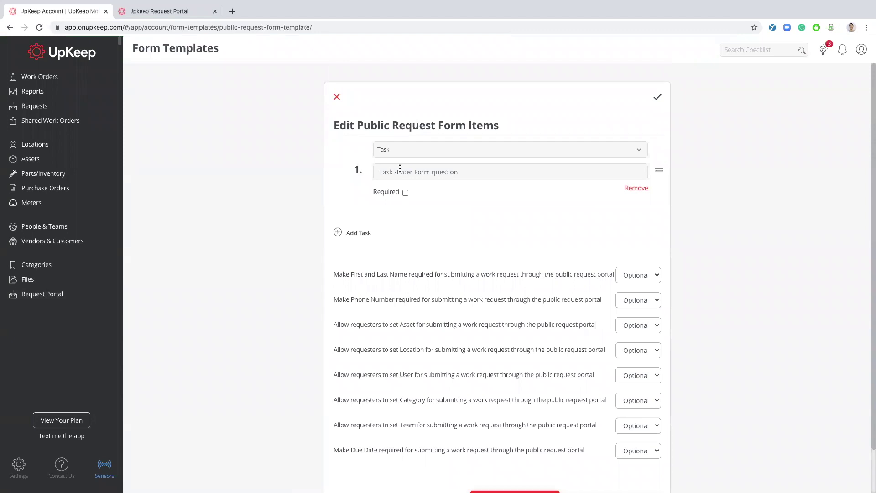
pyautogui.click(463, 171)
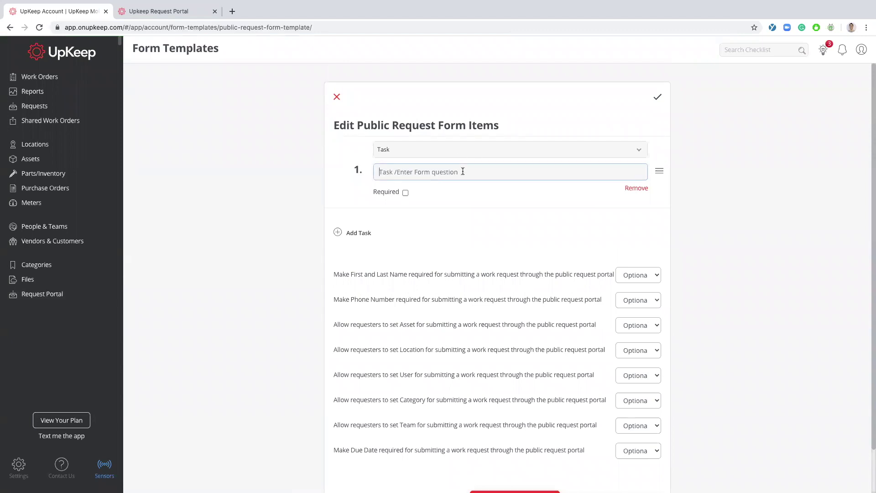
pyautogui.write('Address')
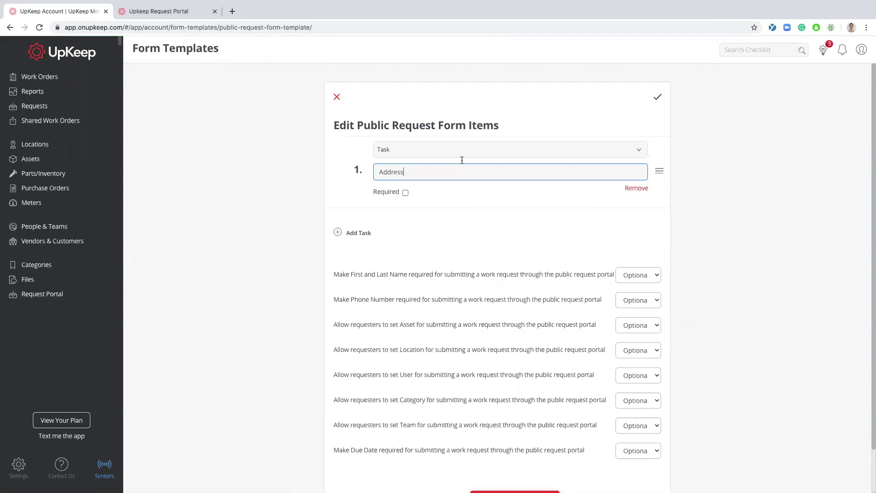
pyautogui.click(470, 150)
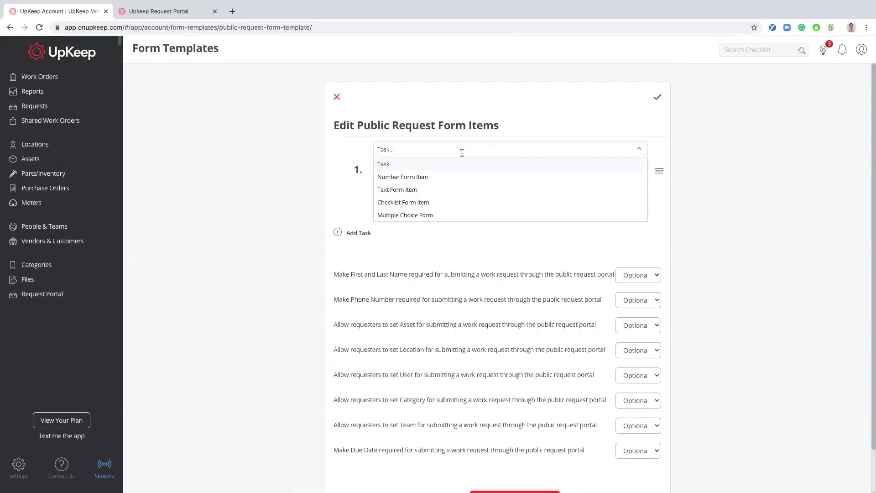
pyautogui.click(418, 190)
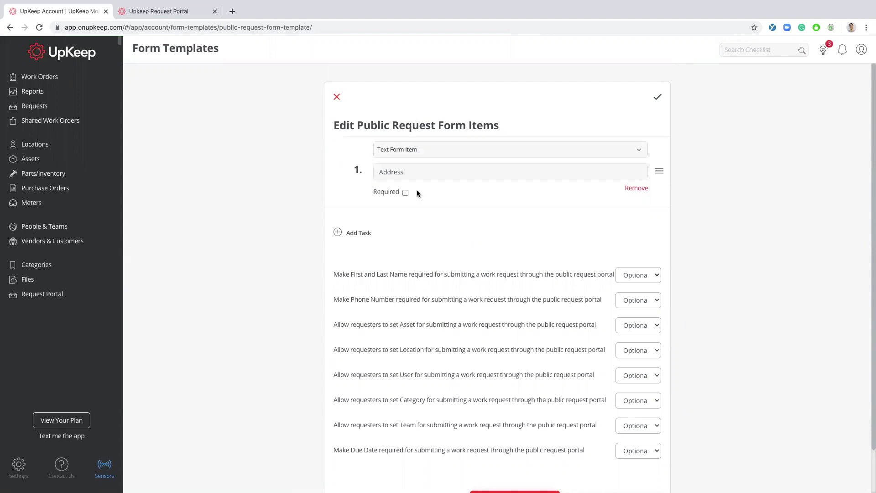
pyautogui.click(405, 193)
pyautogui.click(405, 192)
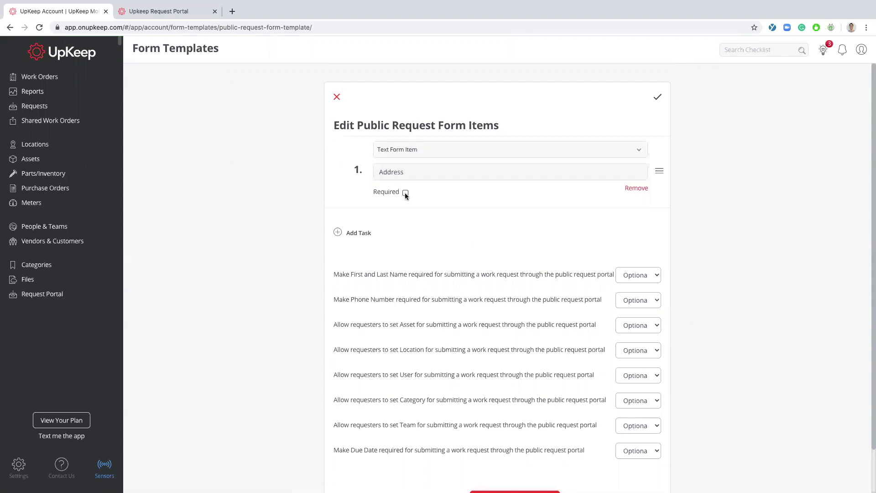
pyautogui.click(339, 233)
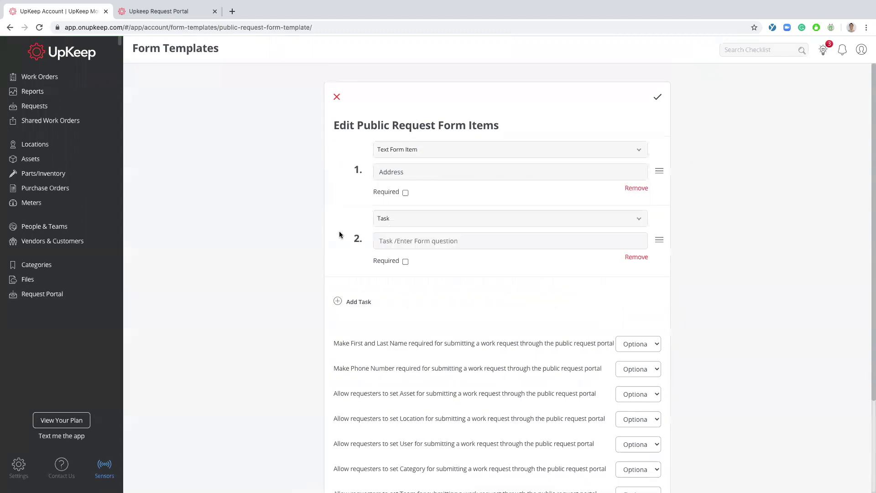
pyautogui.click(636, 257)
pyautogui.scroll(-2, 571, 247)
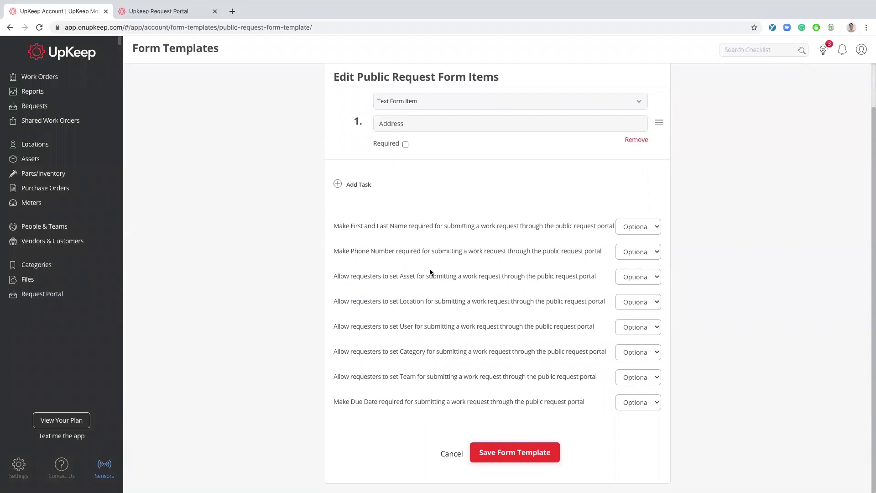
# - Set the Asset and Category fields to Hidden on the request form
pyautogui.click(644, 278)
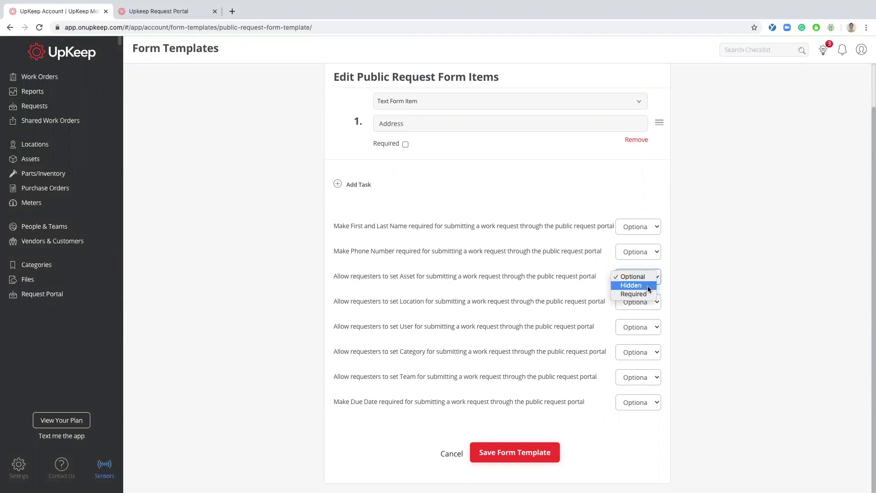
pyautogui.click(646, 286)
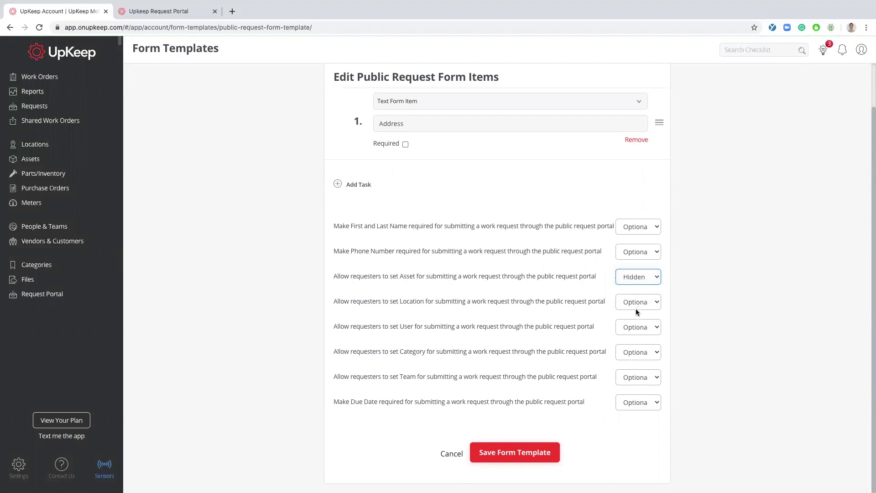
pyautogui.click(641, 354)
pyautogui.click(635, 359)
pyautogui.click(596, 432)
# - Save the form template and open the public work request portal
pyautogui.click(540, 452)
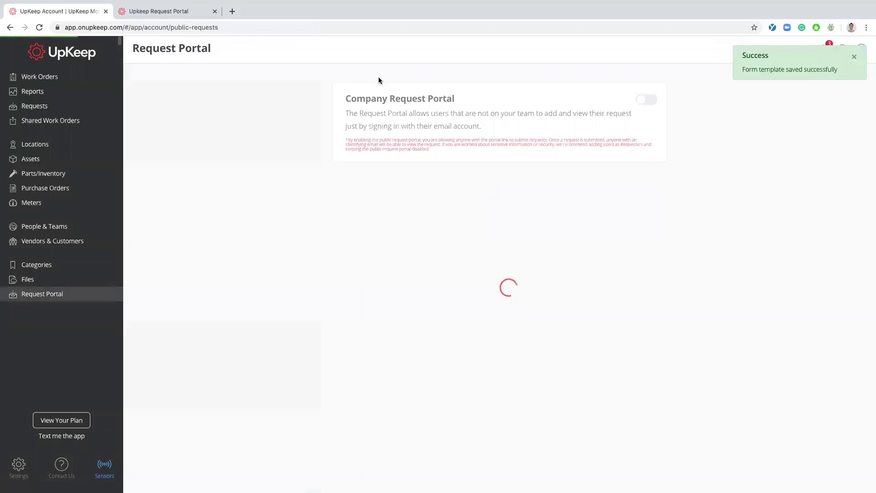
pyautogui.click(214, 11)
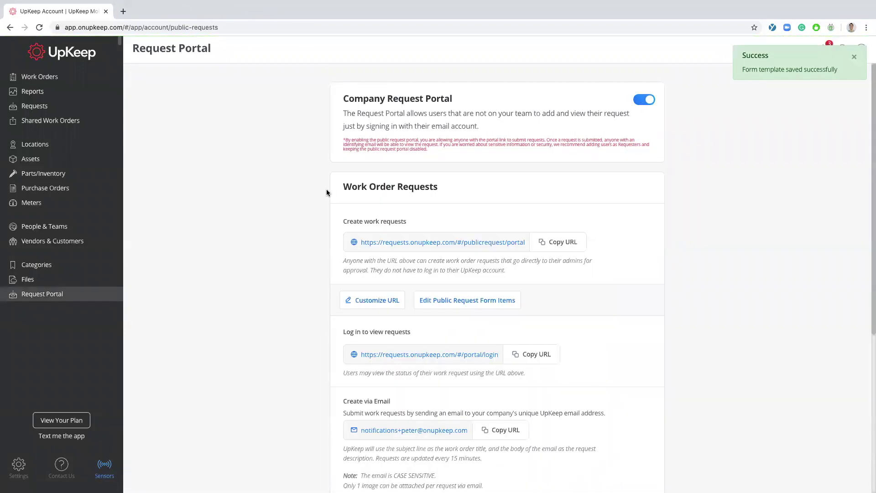
pyautogui.click(398, 242)
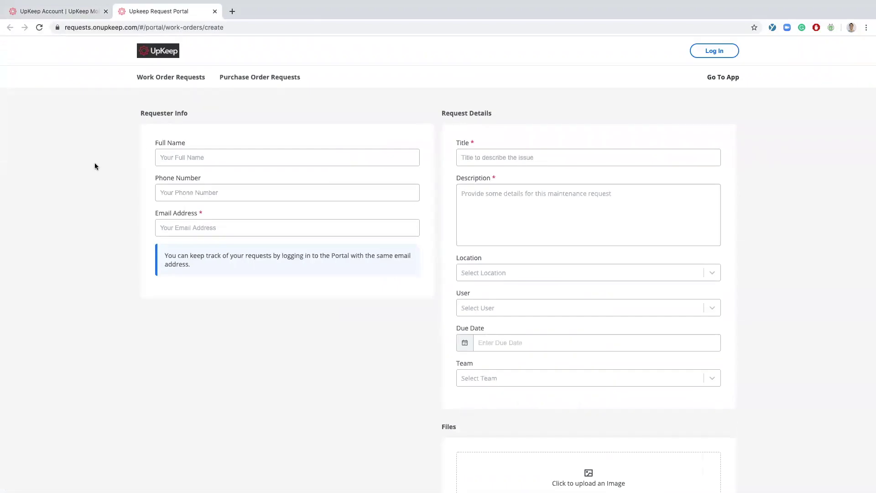
# - Fill in the requester's full name, phone number and e-mail
pyautogui.scroll(-1, 98, 162)
pyautogui.write('Test User')
pyautogui.click(182, 180)
pyautogui.write('111-111-1111')
pyautogui.press('Tab')
pyautogui.write('test@test.com')
# - Enter title 'Broken Door Handle', a description, location Building 6 and due date 06/14/2020
pyautogui.click(501, 146)
pyautogui.write('Broken Door Handle')
pyautogui.press('Tab')
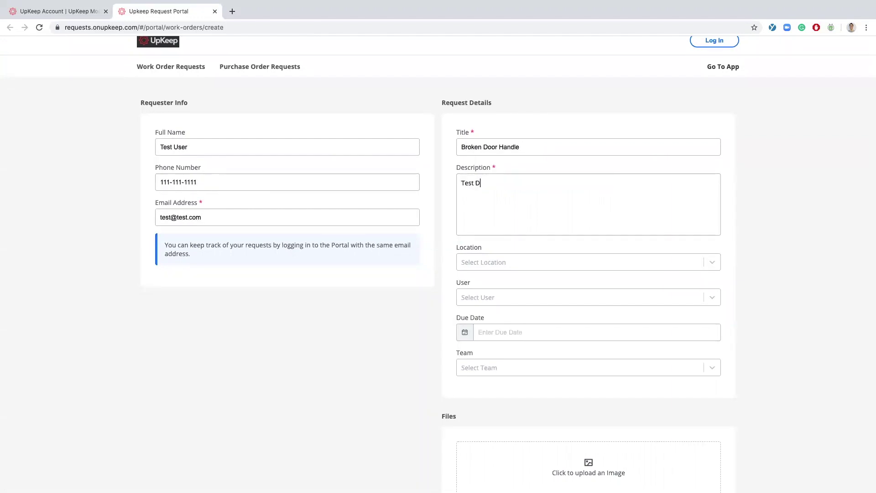
pyautogui.write('escription')
pyautogui.click(501, 262)
pyautogui.click(497, 297)
pyautogui.scroll(-2, 497, 258)
pyautogui.click(498, 248)
pyautogui.click(494, 350)
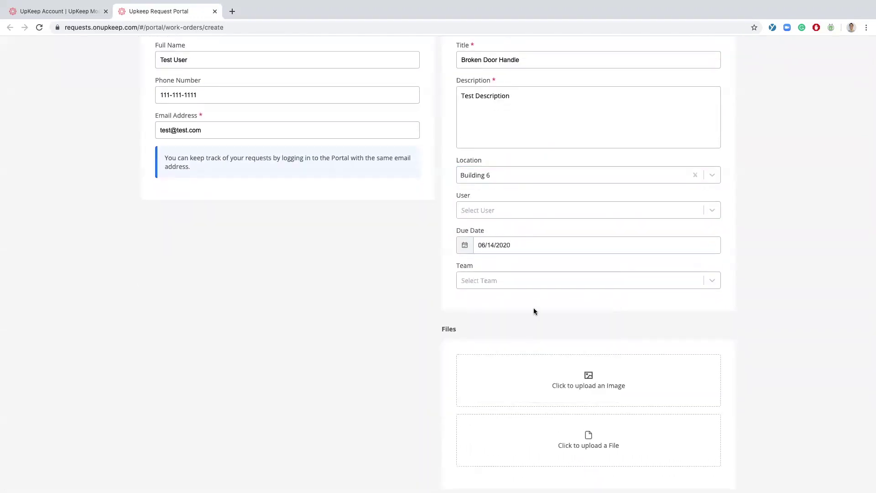
pyautogui.scroll(-3, 496, 270)
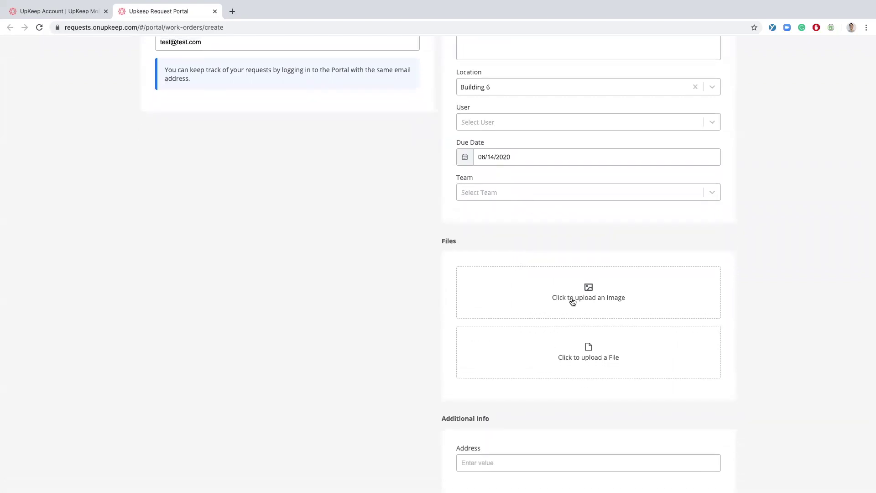
# - Attach the Broken Door Handle.jpeg photo and enter address 123 UpKeep Street
pyautogui.click(591, 297)
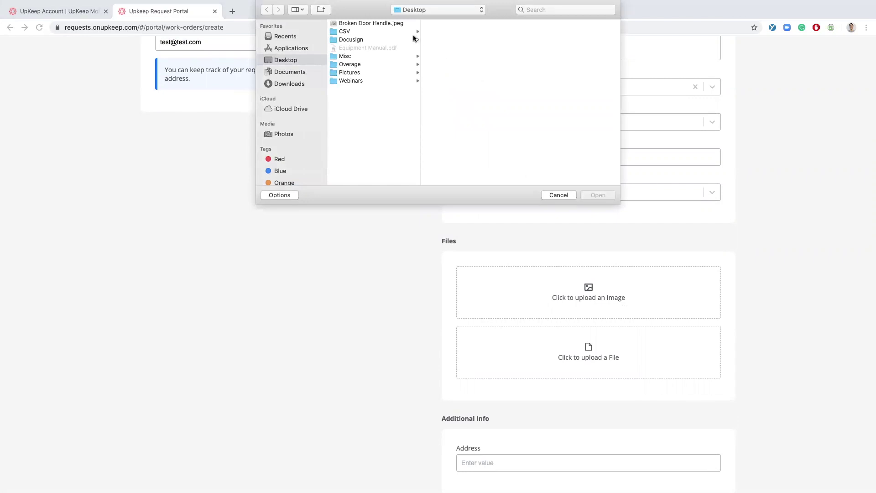
pyautogui.click(384, 24)
pyautogui.click(598, 195)
pyautogui.scroll(-1, 395, 333)
pyautogui.scroll(-3, 395, 332)
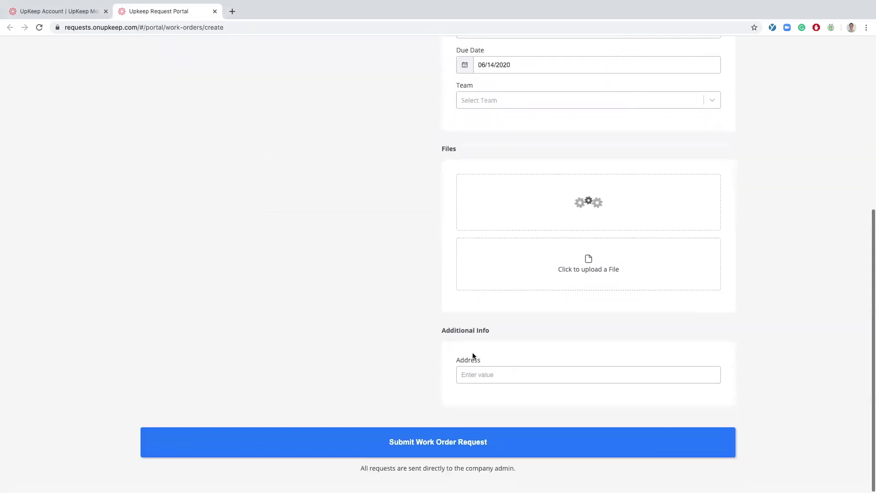
pyautogui.click(471, 373)
pyautogui.write('123 UpKee')
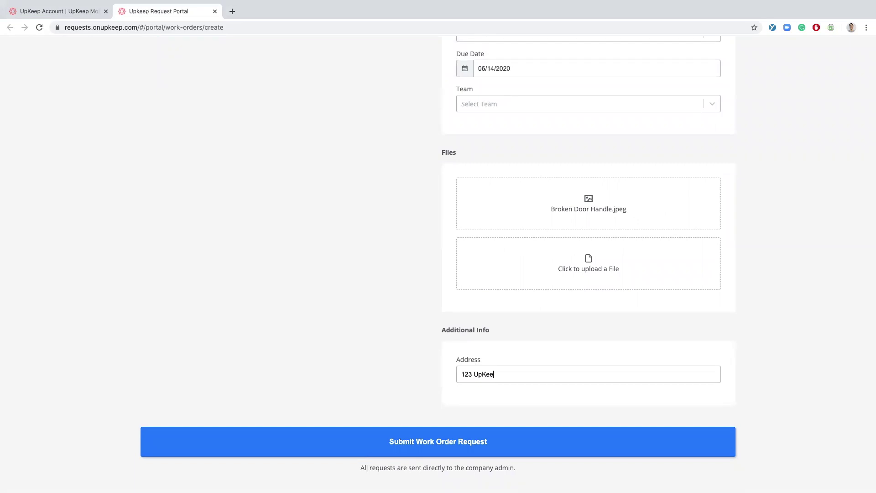
pyautogui.write('p Street')
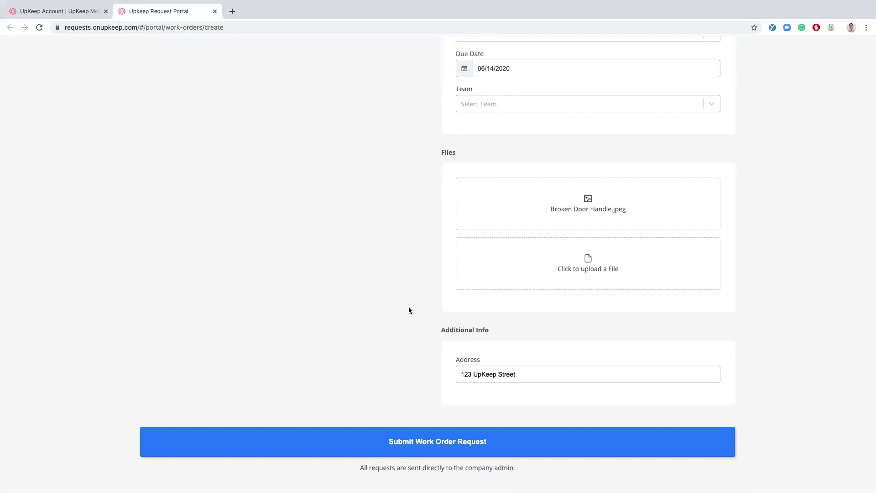
# - Submit the work order request and return to the UpKeep account tab
pyautogui.scroll(5, 409, 310)
pyautogui.scroll(-6, 409, 315)
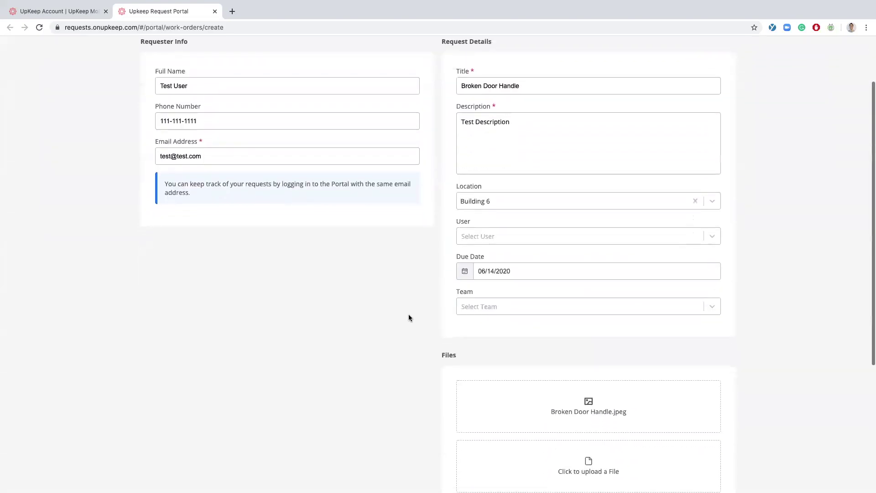
pyautogui.click(439, 462)
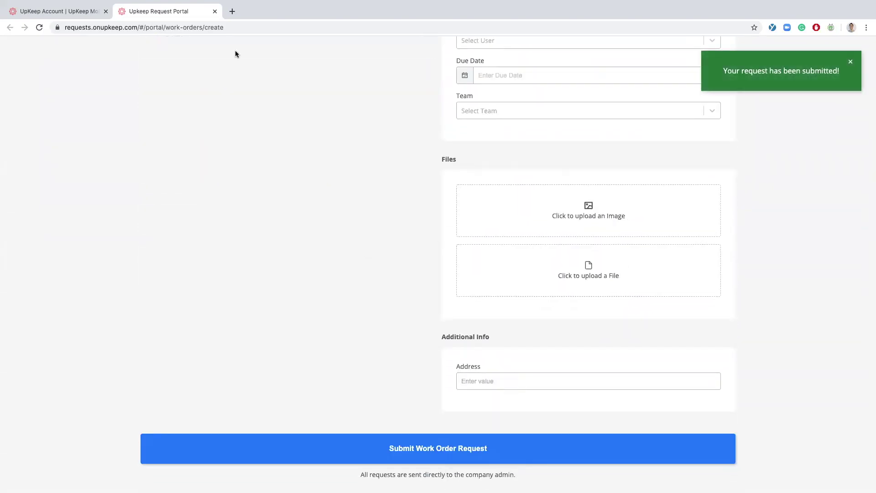
pyautogui.click(72, 11)
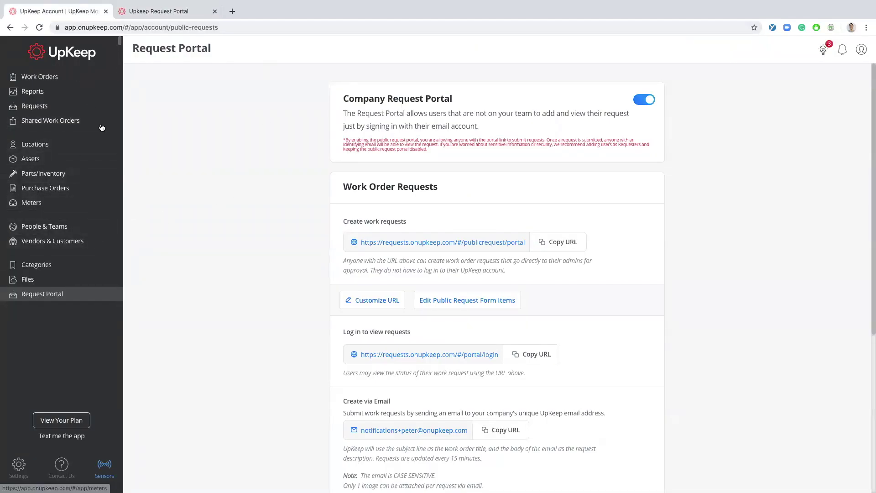
# - Check the pending Broken Door Handle request in Requests, with its photo and Building 6 location
pyautogui.click(53, 110)
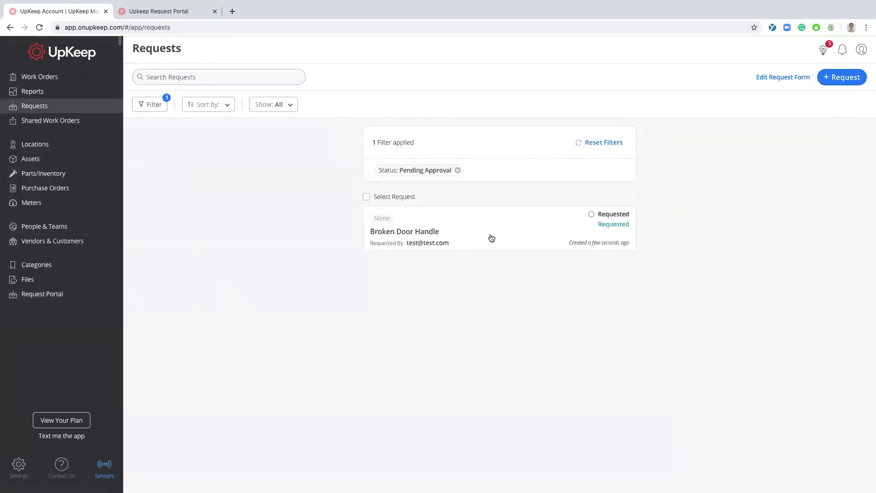
pyautogui.click(488, 238)
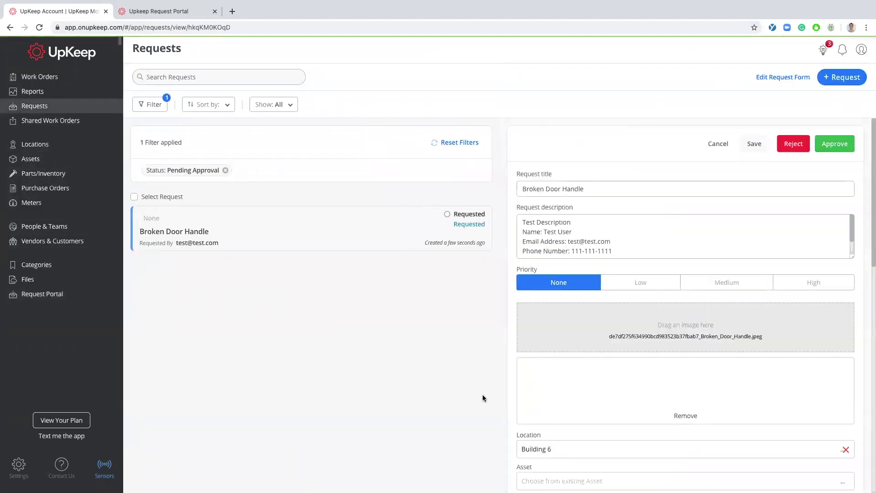
pyautogui.scroll(-3, 634, 324)
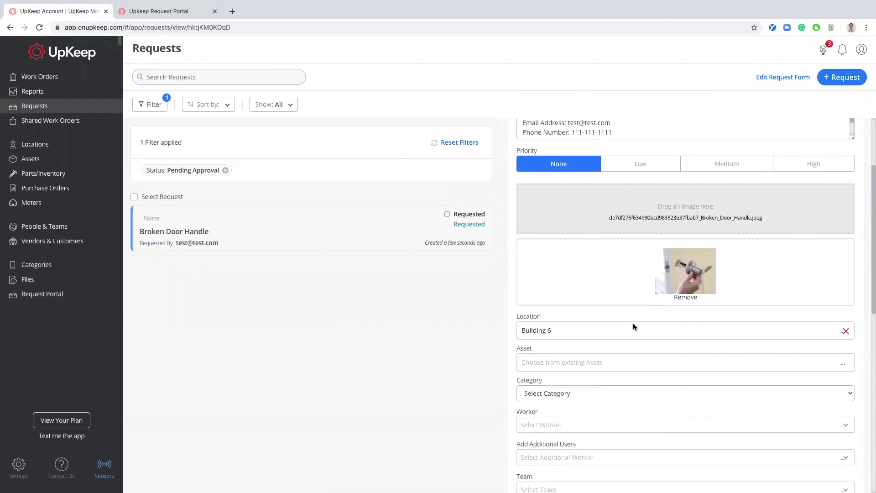
pyautogui.scroll(-3, 633, 323)
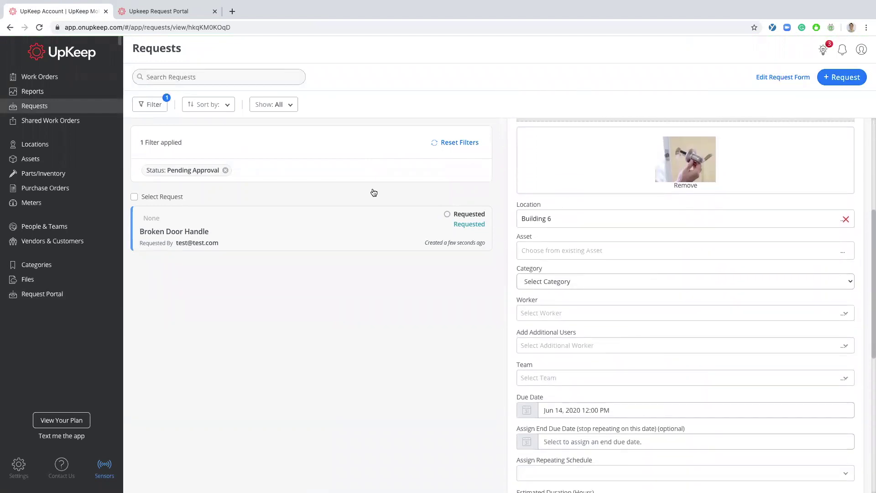
pyautogui.hotkey('ctrl', 'Tab')
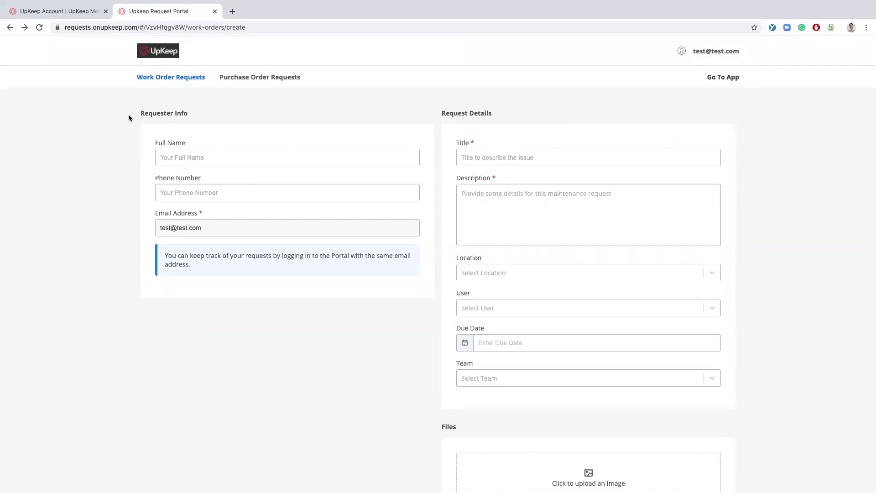
# - Review the portal's Work Order Requests list showing Broken Door Handle, then return to the account tab
pyautogui.click(180, 80)
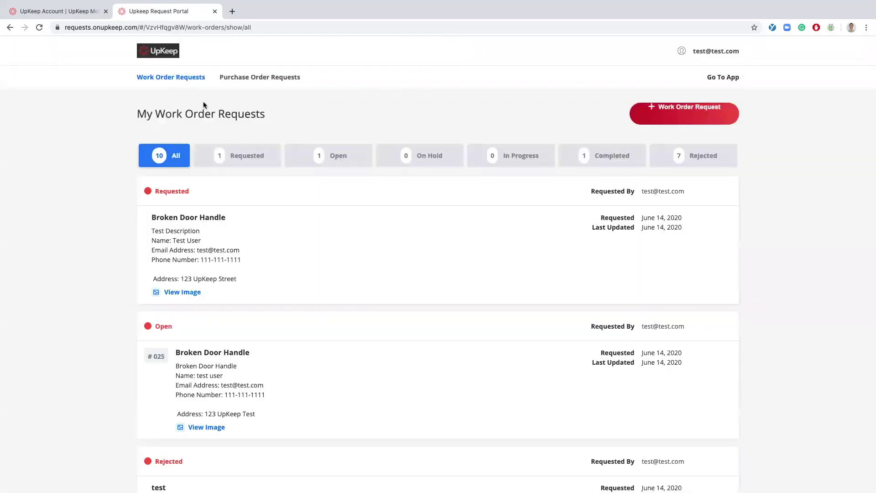
pyautogui.scroll(-5, 203, 103)
pyautogui.scroll(5, 203, 102)
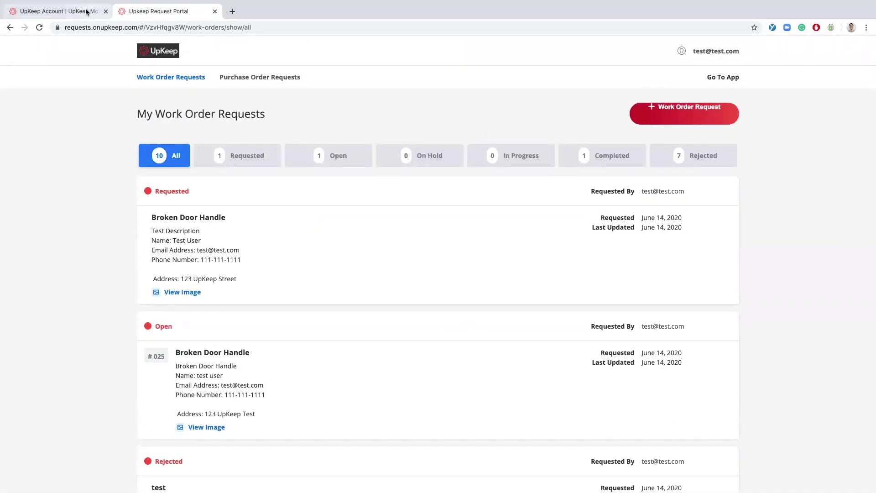
pyautogui.click(86, 11)
pyautogui.scroll(-2, 245, 267)
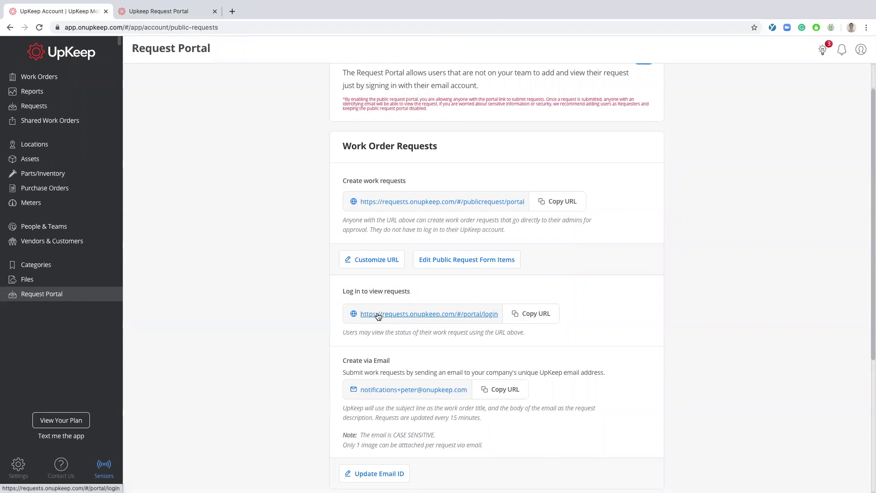
pyautogui.scroll(1, 280, 303)
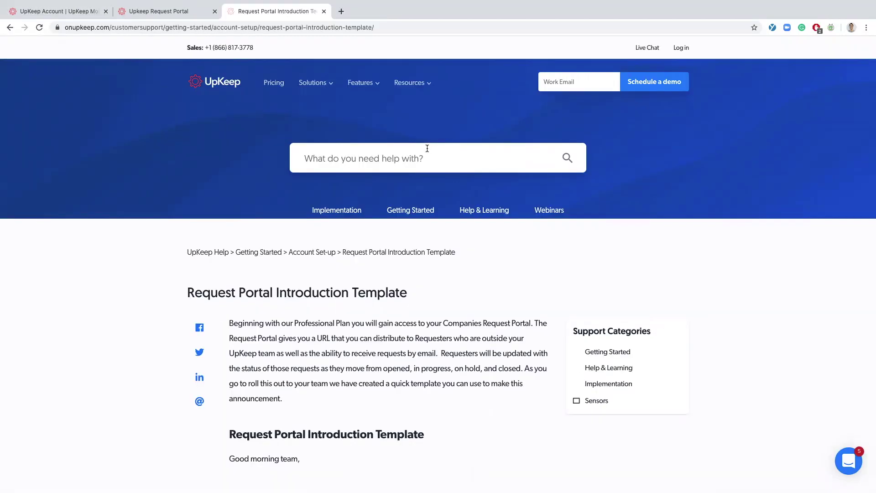
# - Scroll through the Request Portal Introduction Template article's announcement text
pyautogui.scroll(-1, 428, 151)
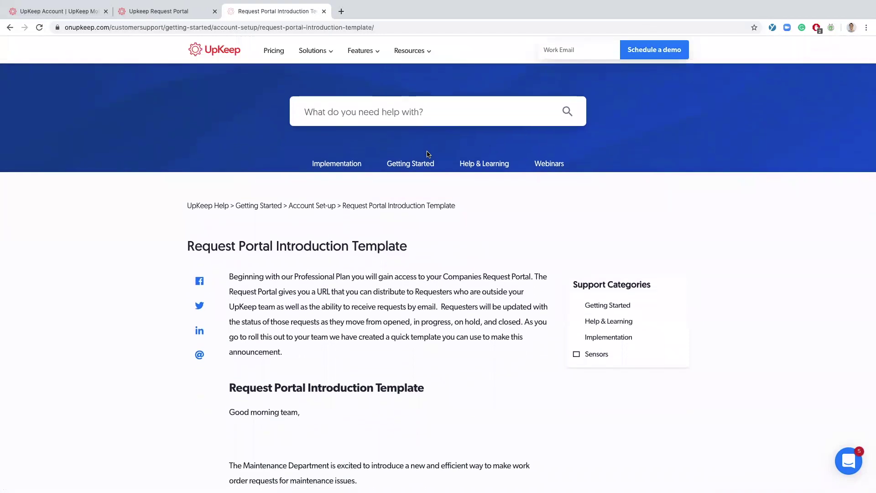
pyautogui.scroll(-1, 428, 151)
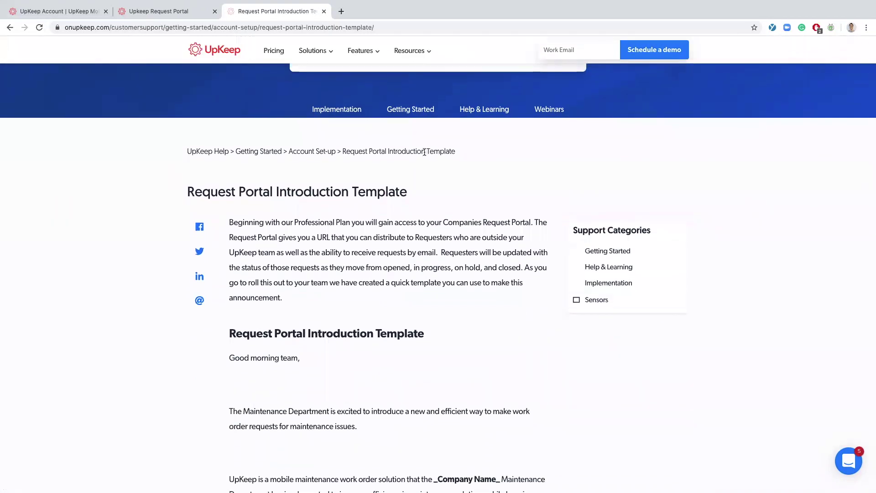
pyautogui.scroll(-1, 425, 152)
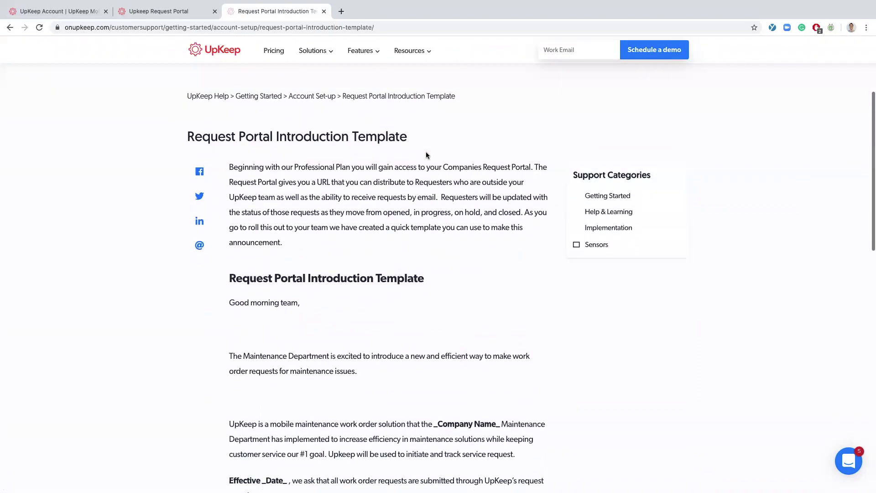
pyautogui.scroll(-2, 426, 154)
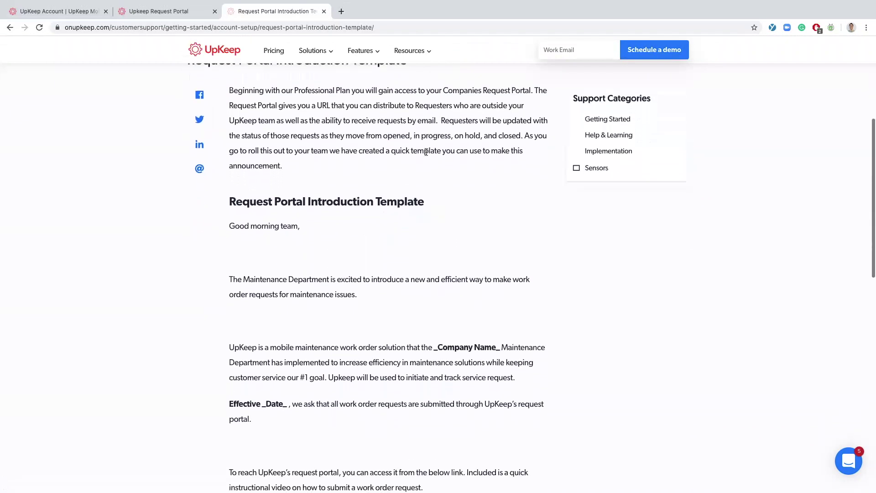
pyautogui.scroll(-1, 425, 152)
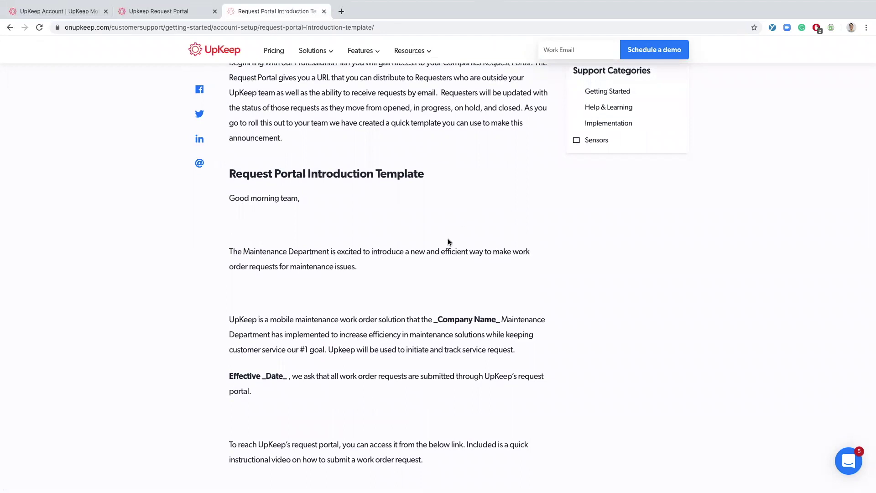
pyautogui.scroll(-3, 449, 241)
pyautogui.scroll(1, 448, 240)
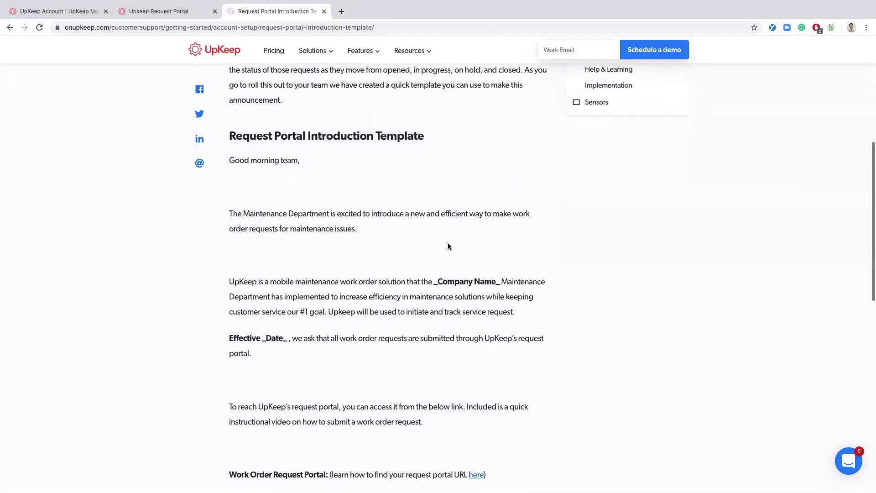
pyautogui.keyDown('ctrl'); pyautogui.scroll(5, 536, 324); pyautogui.keyUp('ctrl')
pyautogui.scroll(-4, 535, 324)
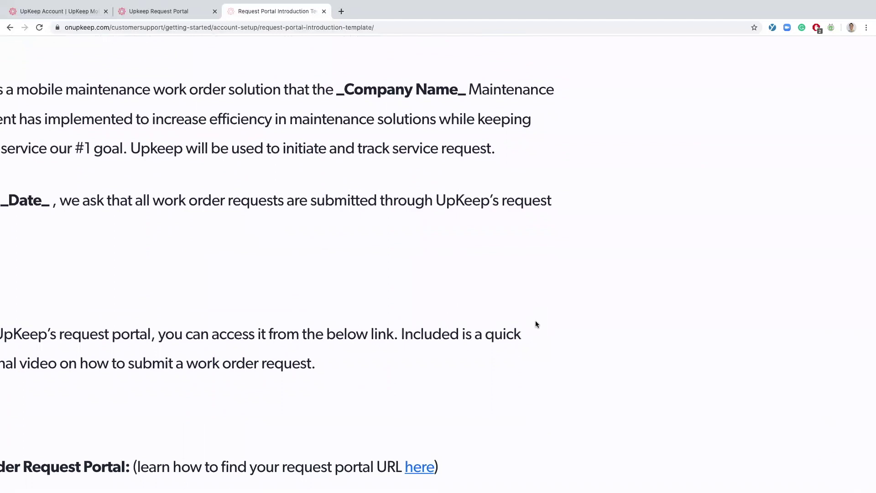
pyautogui.hscroll(-3, 536, 325)
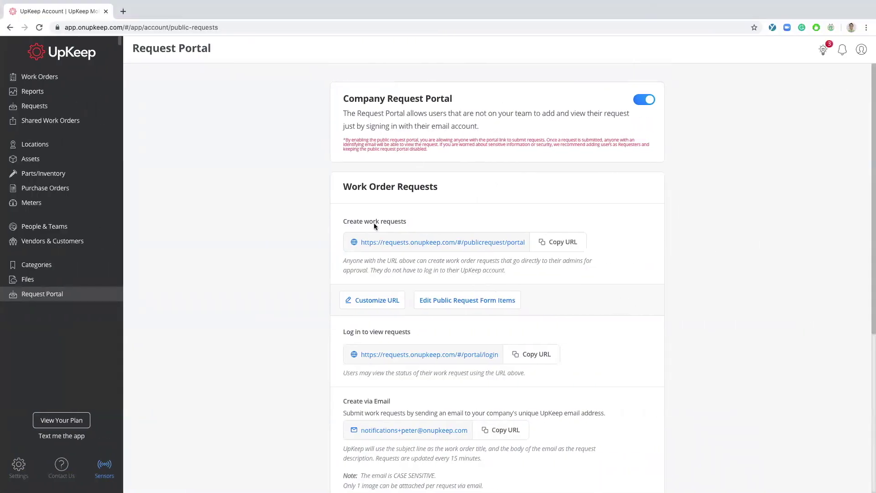
# - Scroll to Purchase Order Requests and open the purchase-orders/add form link
pyautogui.scroll(-5, 304, 352)
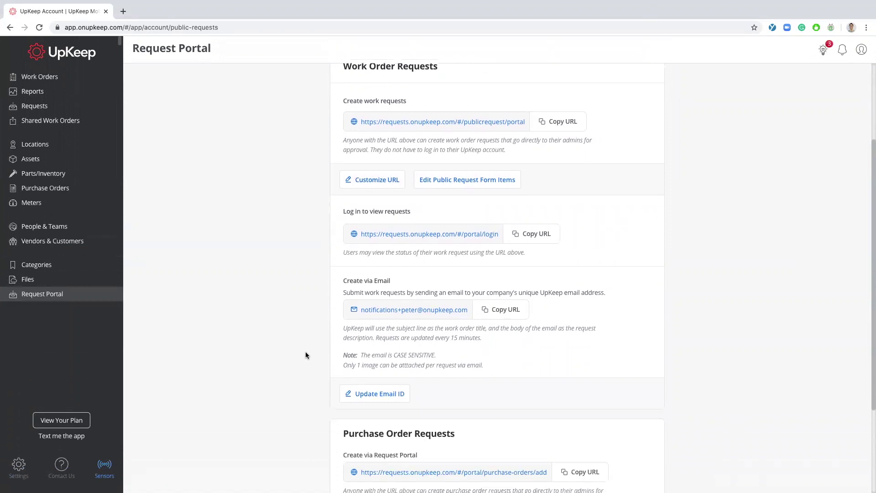
pyautogui.scroll(-5, 307, 354)
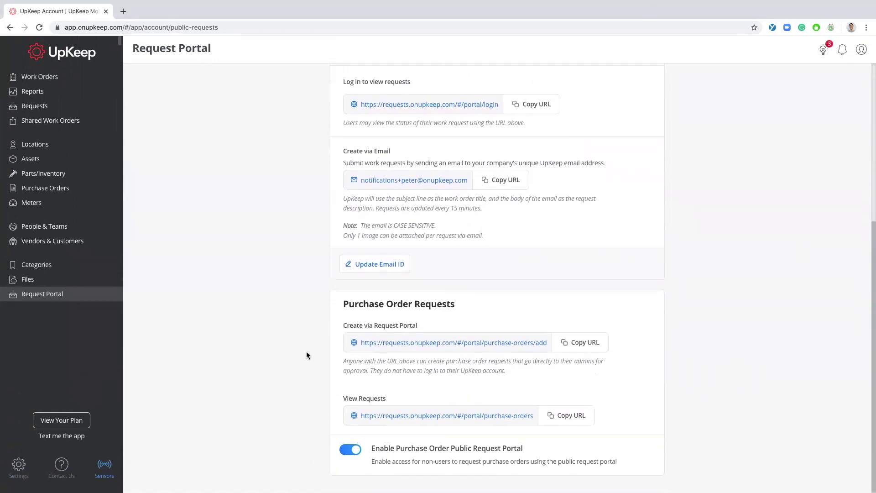
pyautogui.moveTo(544, 372); pyautogui.dragTo(278, 306)
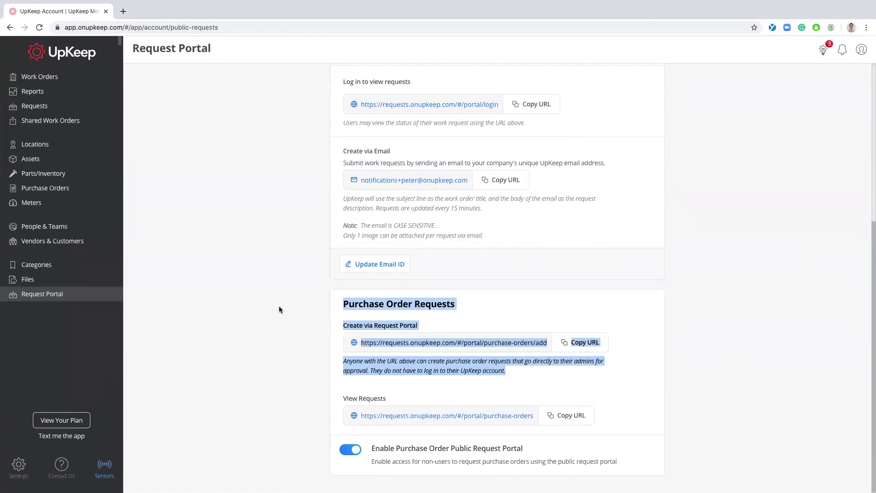
pyautogui.click(281, 307)
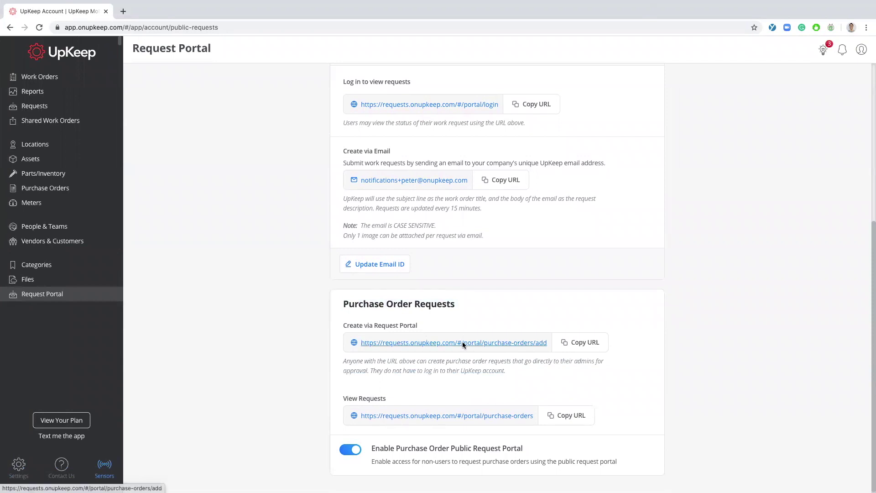
pyautogui.click(463, 343)
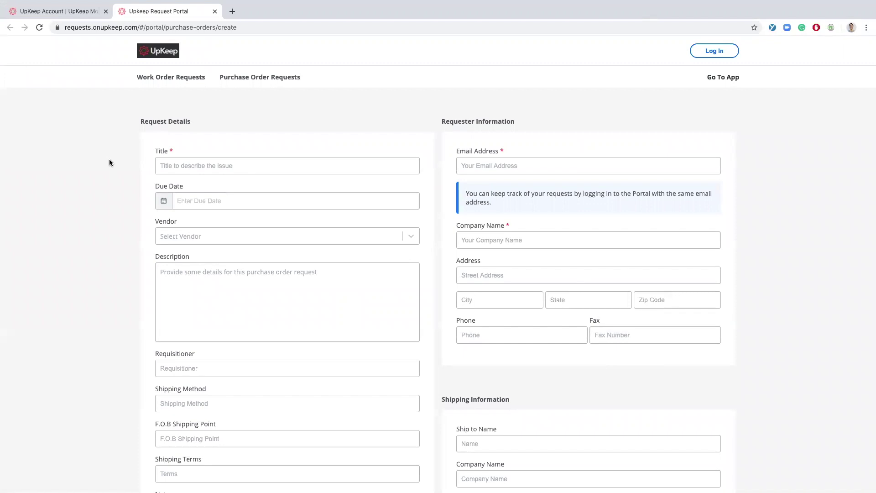
# - Title the purchase order request 'Test PO'
pyautogui.scroll(-1, 100, 167)
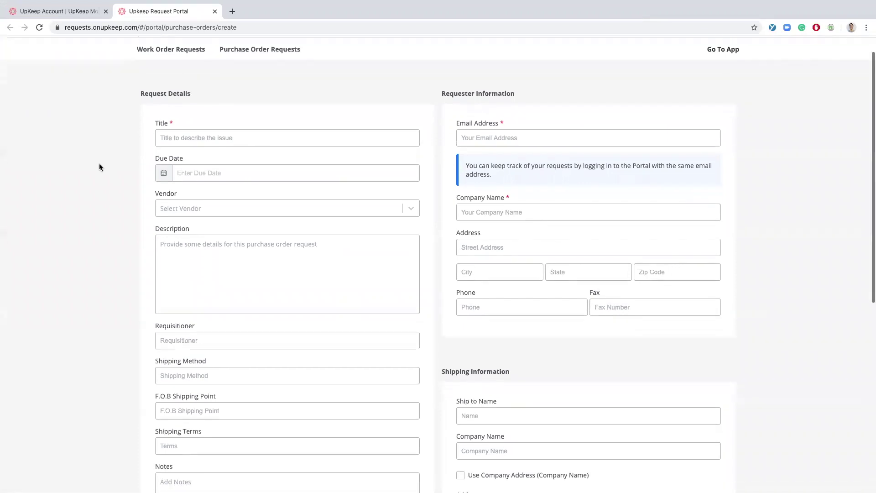
pyautogui.click(194, 138)
pyautogui.write('Test PO')
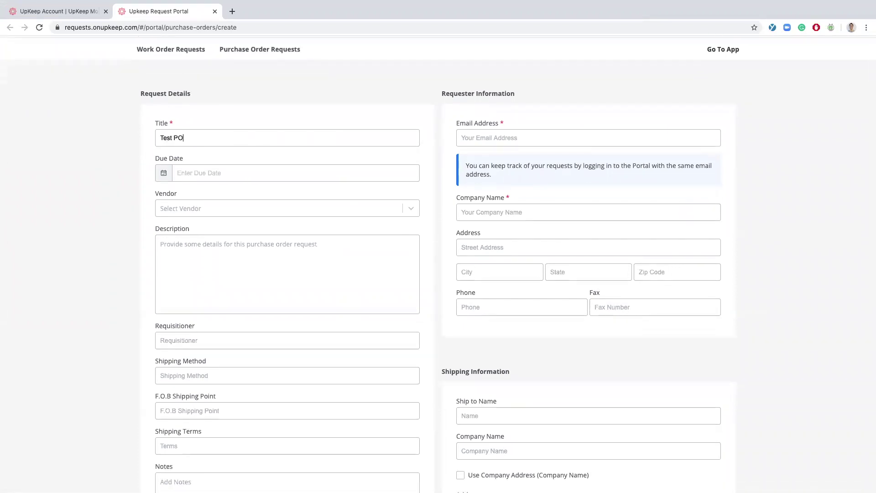
pyautogui.scroll(-2, 465, 124)
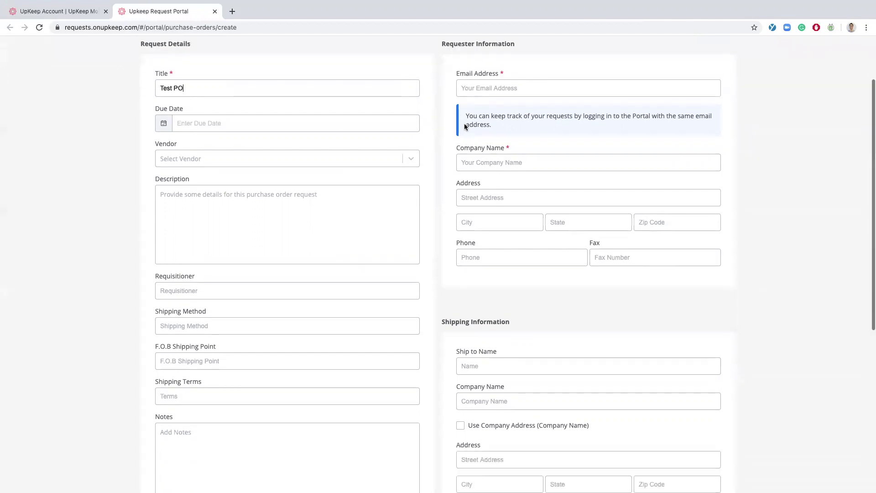
pyautogui.scroll(2, 466, 126)
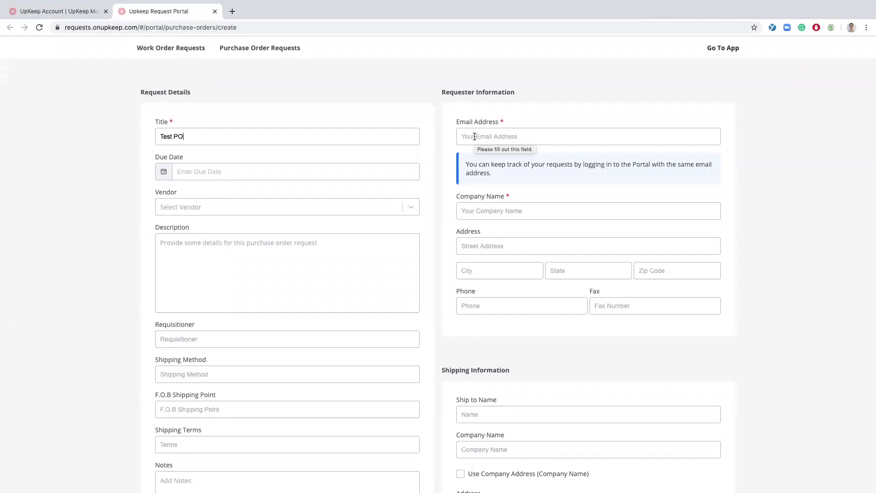
# - Enter the requester's e-mail, company Test Company, street address, city Los Angeles and phone number
pyautogui.click(499, 136)
pyautogui.write('test@test.com')
pyautogui.click(500, 211)
pyautogui.write('Test Company')
pyautogui.click(499, 246)
pyautogui.write('123 UpKeep Street')
pyautogui.click(499, 271)
pyautogui.write('Los Angeles')
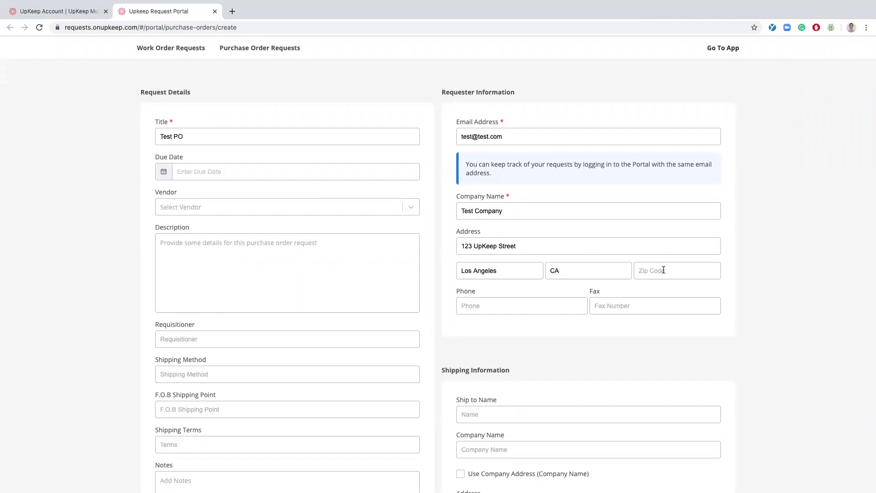
pyautogui.write('11-111-1111')
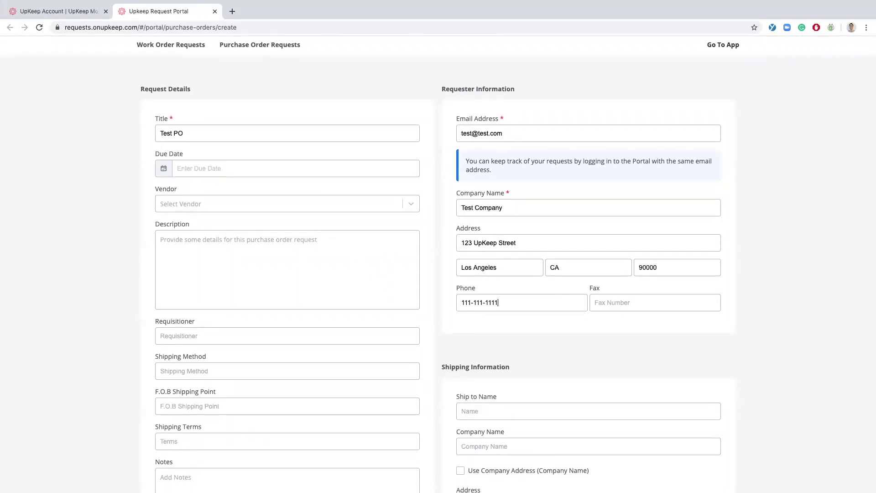
# - Tick Use Company Address so shipping copies the company address
pyautogui.scroll(-1, 558, 301)
pyautogui.click(461, 438)
pyautogui.scroll(-2, 465, 439)
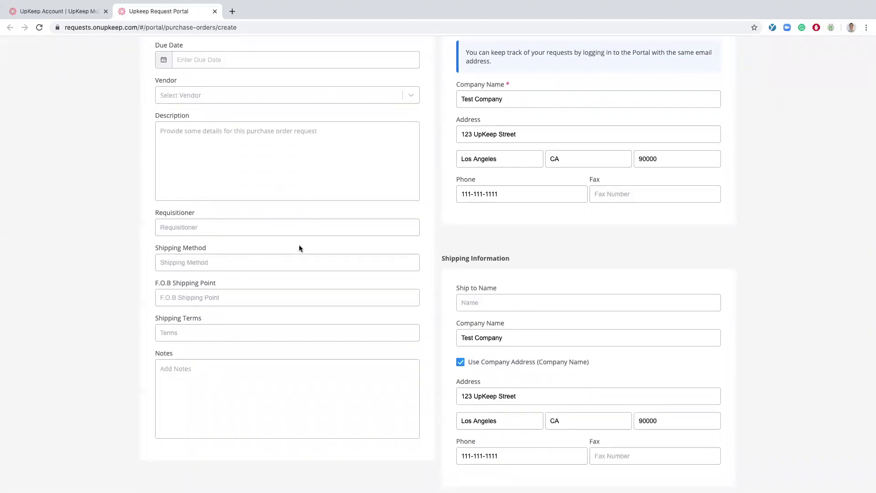
pyautogui.scroll(-1, 224, 347)
pyautogui.scroll(-8, 224, 348)
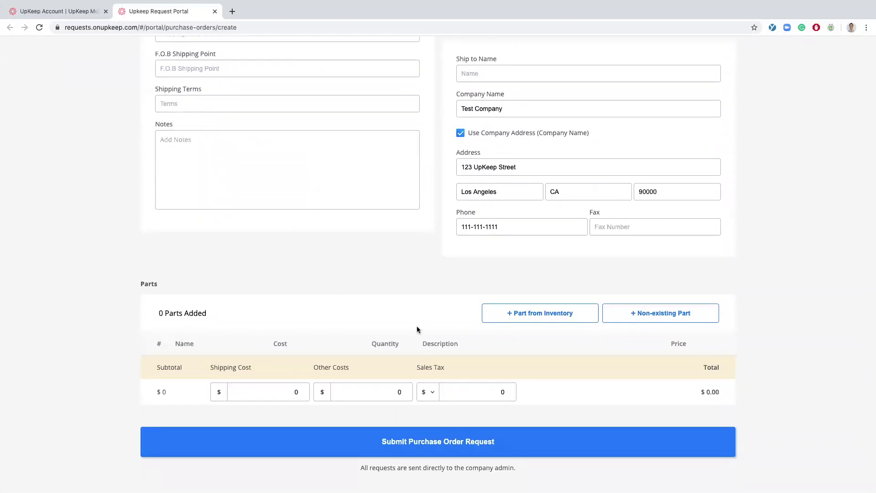
# - Add one inventory part row to the request, removing the extra second row
pyautogui.click(536, 318)
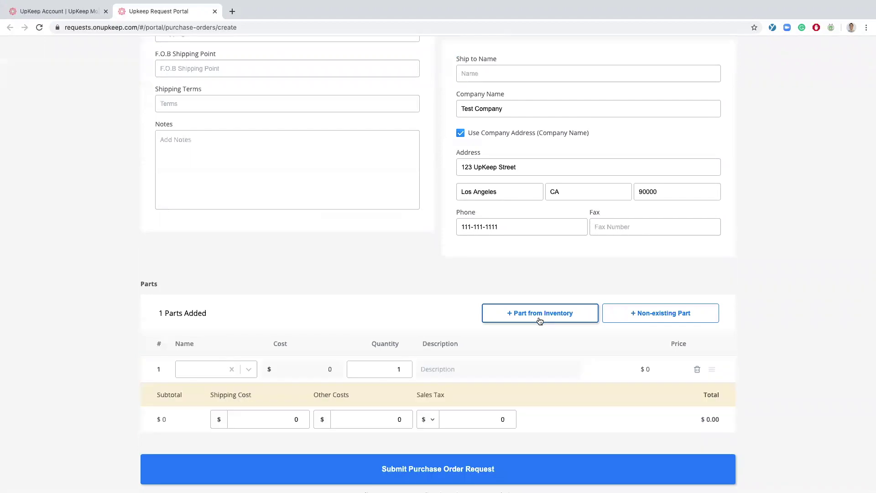
pyautogui.click(254, 369)
pyautogui.scroll(-2, 225, 391)
pyautogui.scroll(-2, 225, 392)
pyautogui.scroll(2, 225, 379)
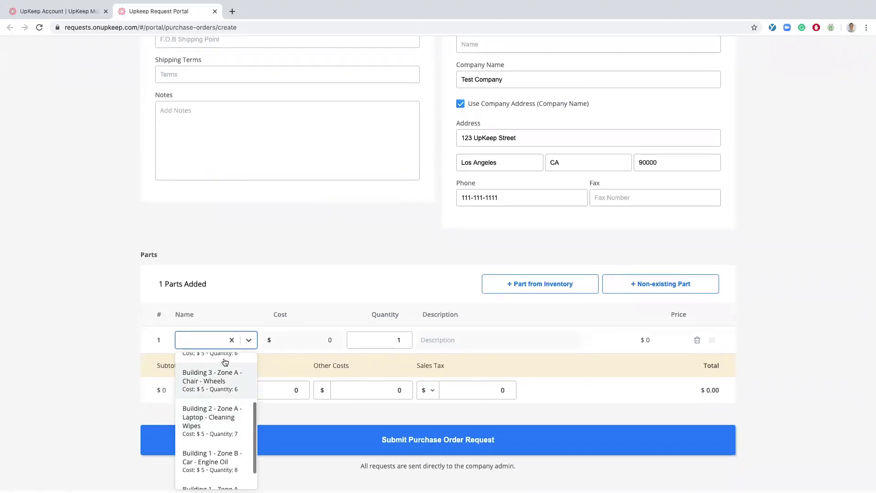
pyautogui.click(233, 340)
pyautogui.click(649, 286)
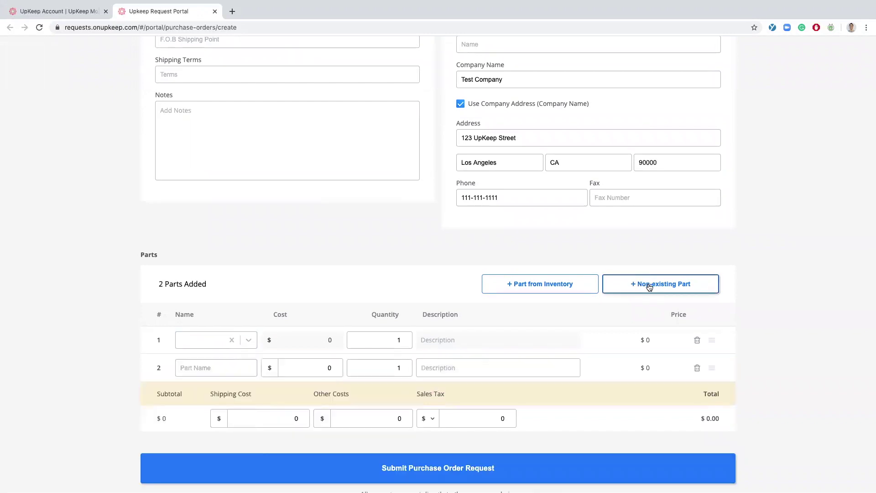
pyautogui.click(697, 368)
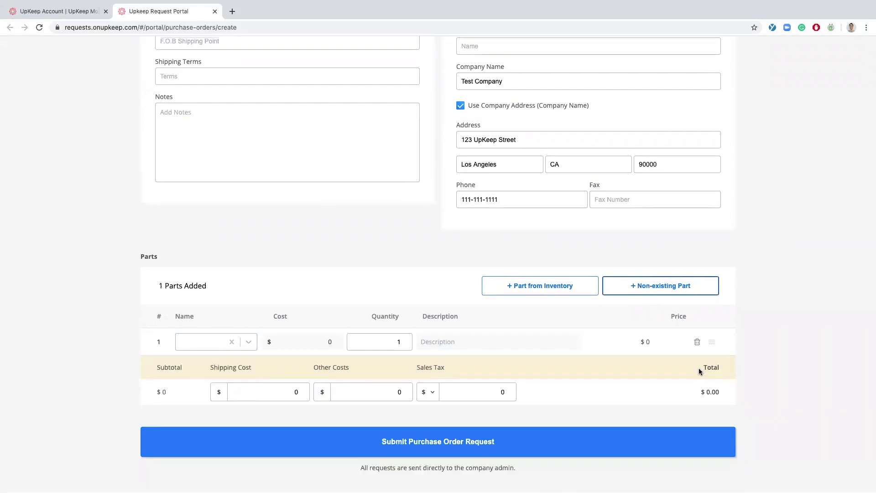
# - Pick Test Part with quantity 10, submit the request, and return to the Request Portal tab
pyautogui.click(248, 341)
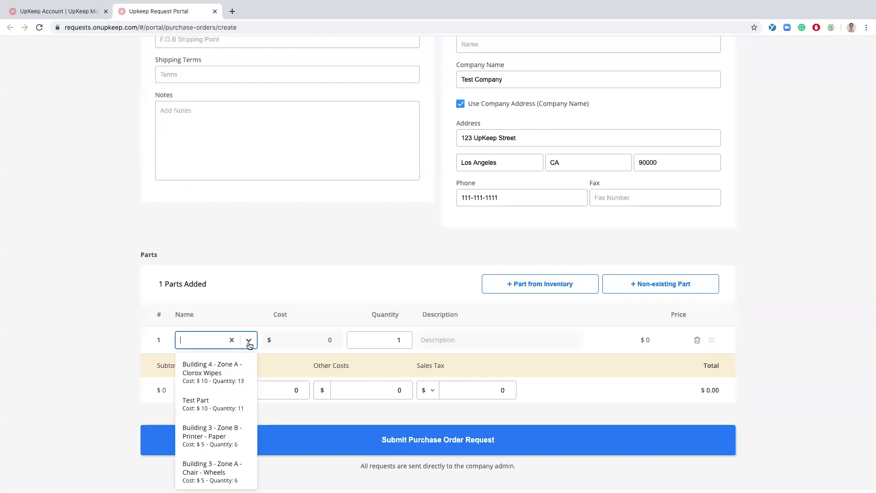
pyautogui.click(225, 407)
pyautogui.click(400, 341)
pyautogui.click(402, 341)
pyautogui.write('0')
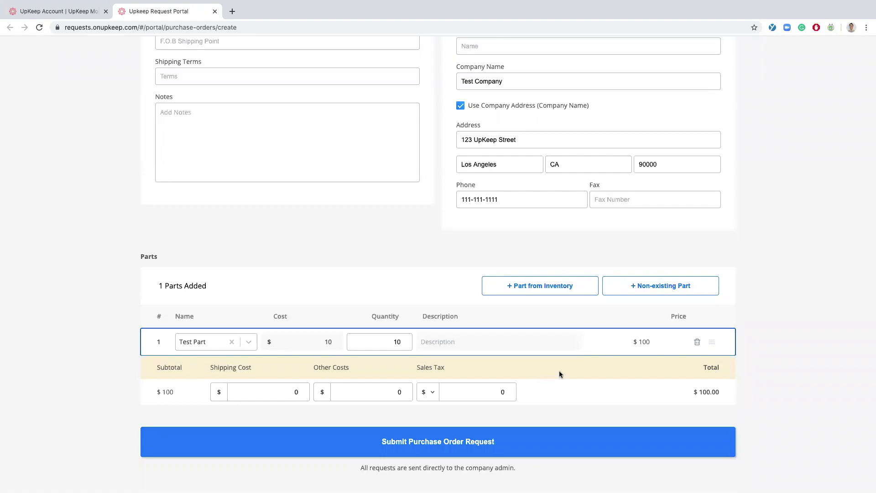
pyautogui.click(516, 441)
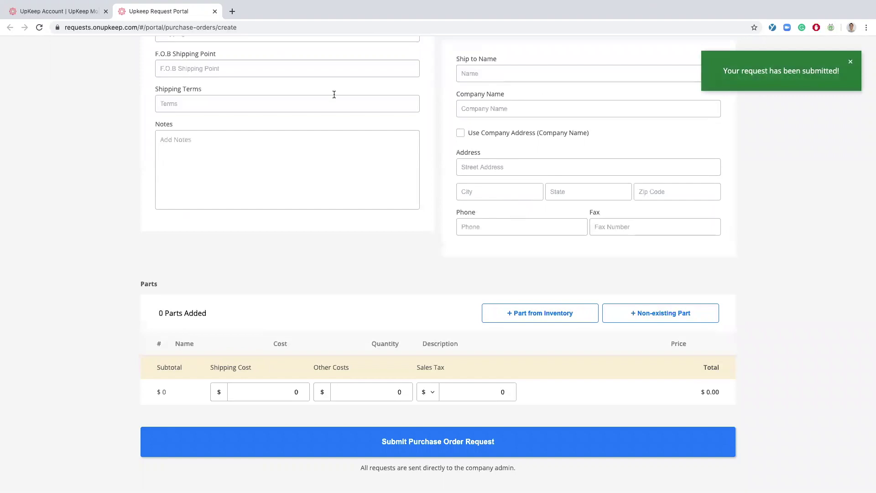
pyautogui.press('super+1')
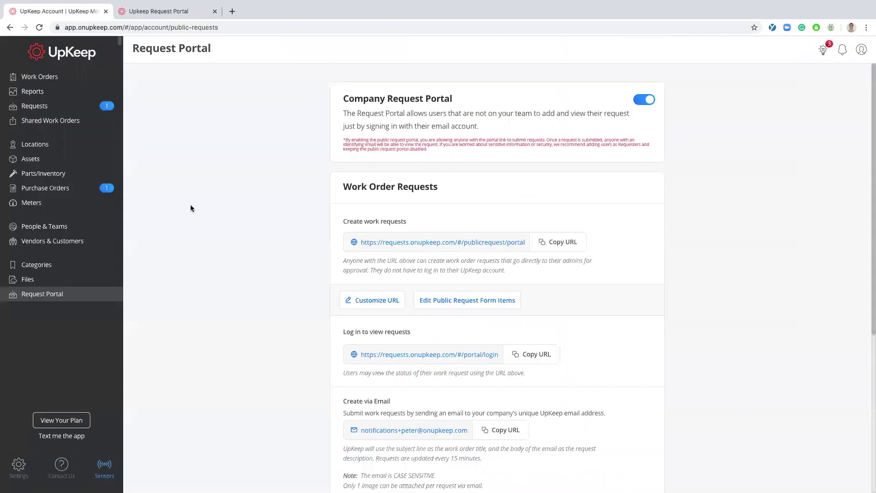
# - Open purchase order Test PO from the Purchase Orders list and approve it
pyautogui.click(62, 193)
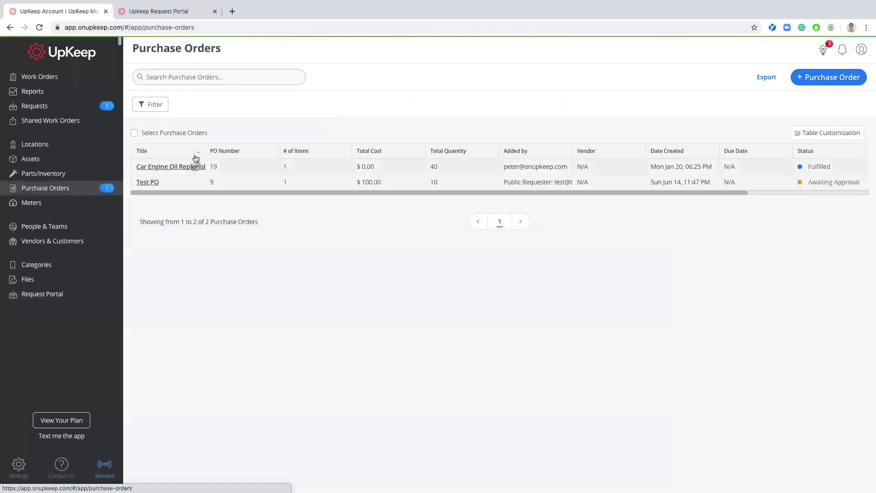
pyautogui.moveTo(206, 152); pyautogui.dragTo(236, 152)
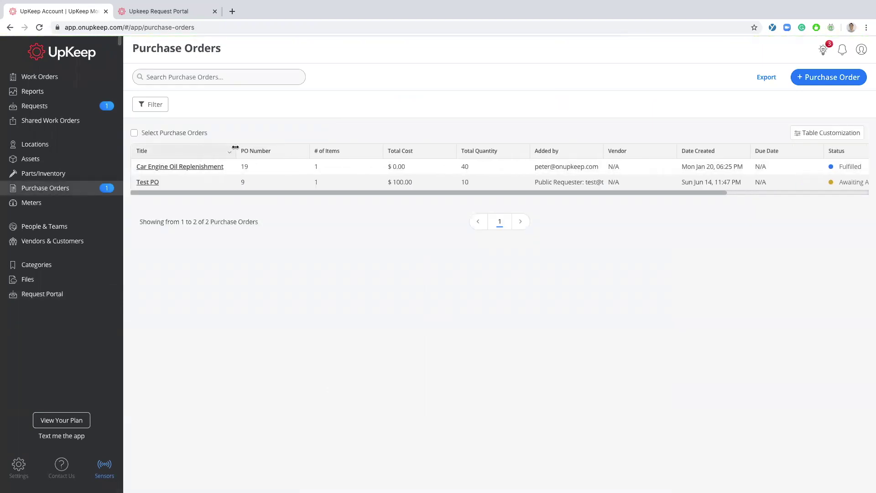
pyautogui.click(154, 184)
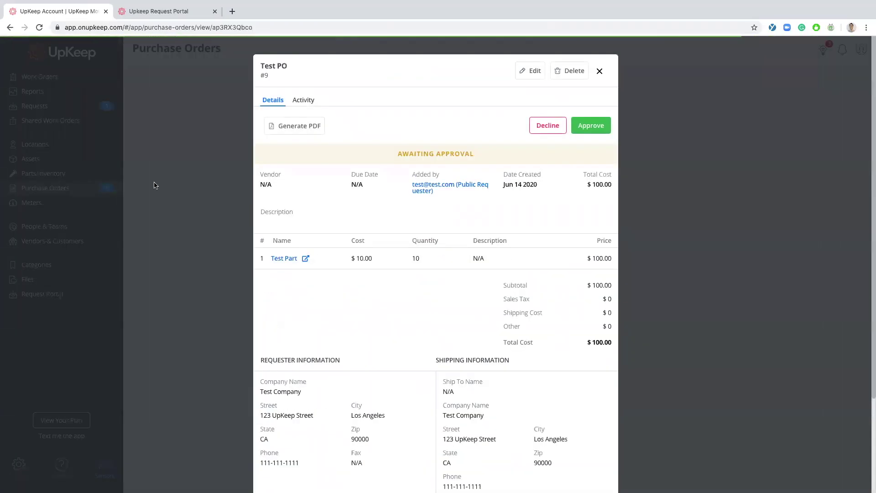
pyautogui.scroll(-1, 346, 144)
pyautogui.scroll(1, 345, 144)
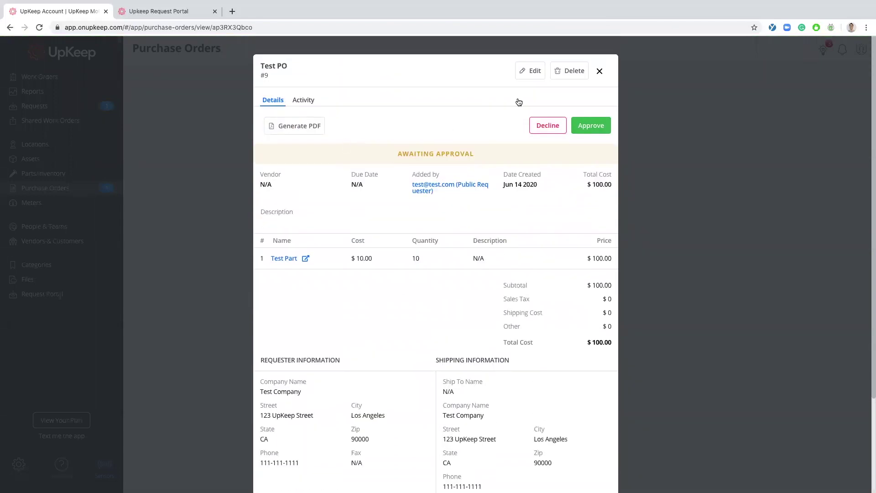
pyautogui.click(584, 126)
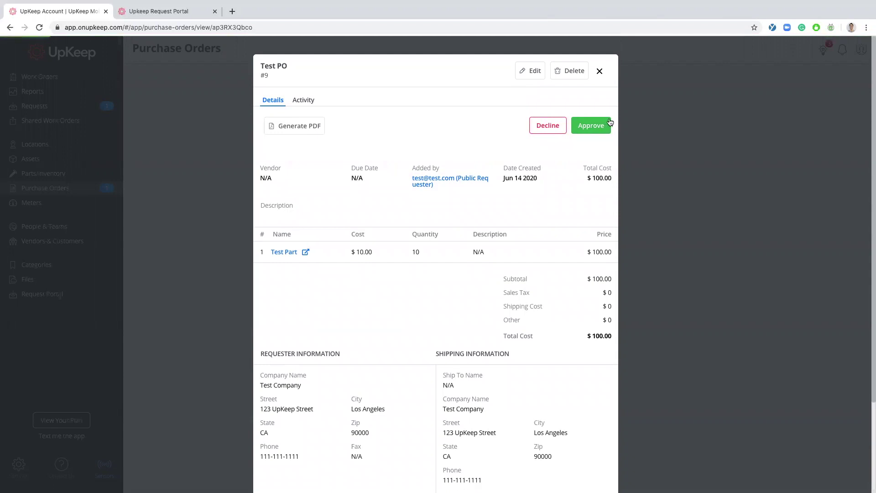
# - Fulfill Test PO with 10 Test Part units received
pyautogui.click(609, 122)
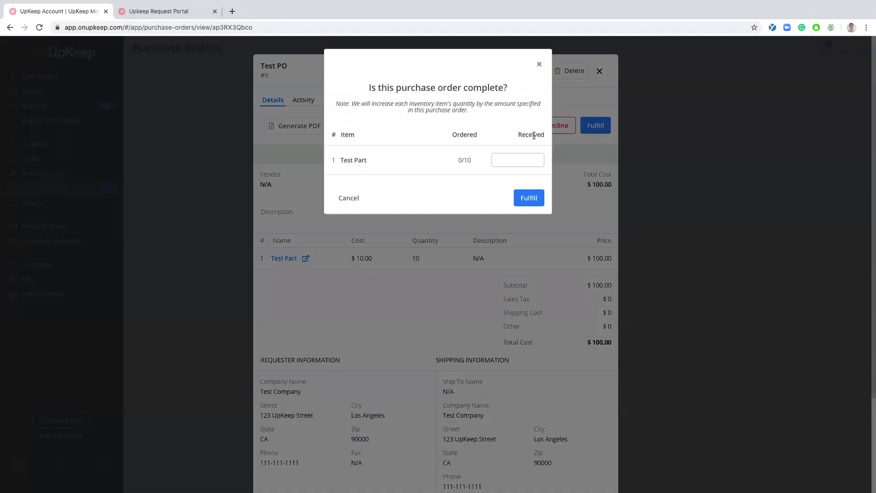
pyautogui.click(520, 157)
pyautogui.write('10')
pyautogui.click(532, 195)
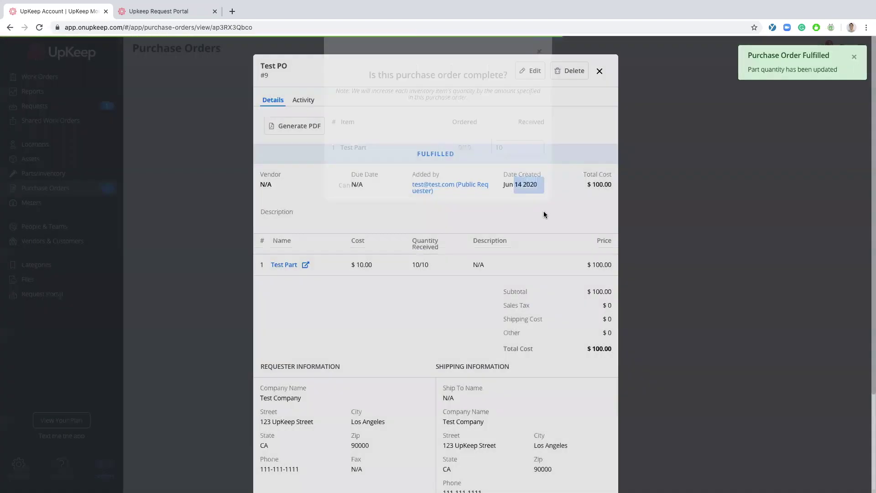